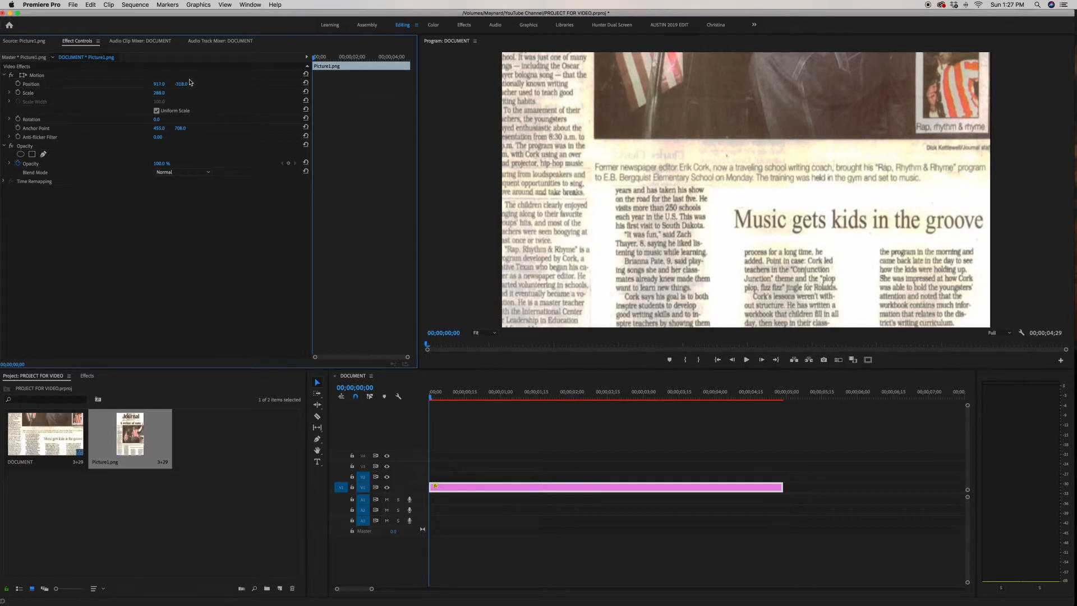
# - Adjust the newspaper picture's position to 907, -378 and scale to about 292 to frame the "Music gets kids in the groove" headline
pyautogui.moveTo(185, 85); pyautogui.dragTo(184, 84)
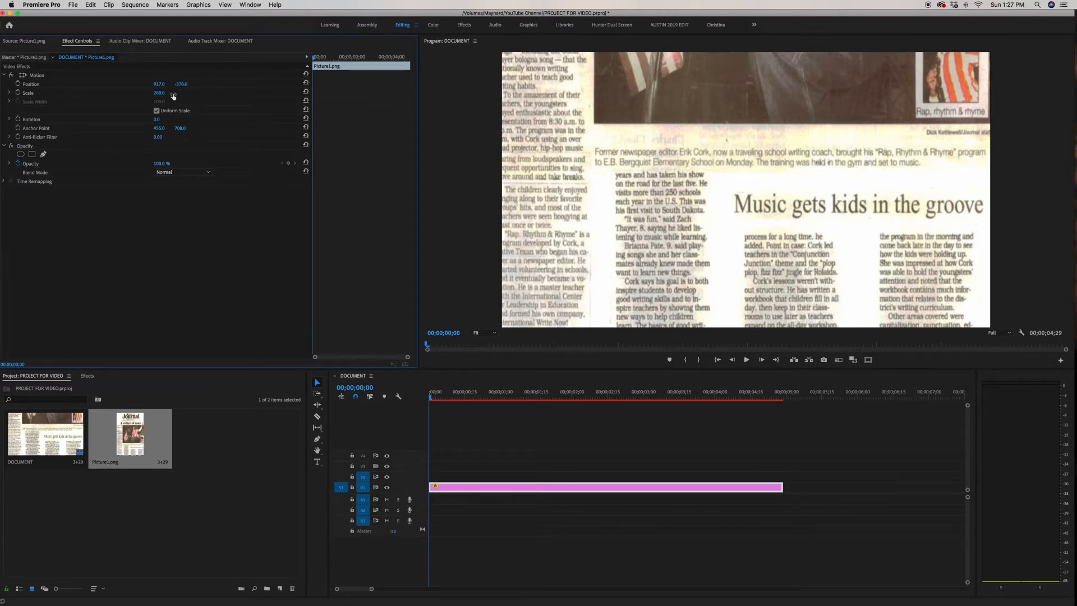
pyautogui.moveTo(160, 93); pyautogui.dragTo(156, 83)
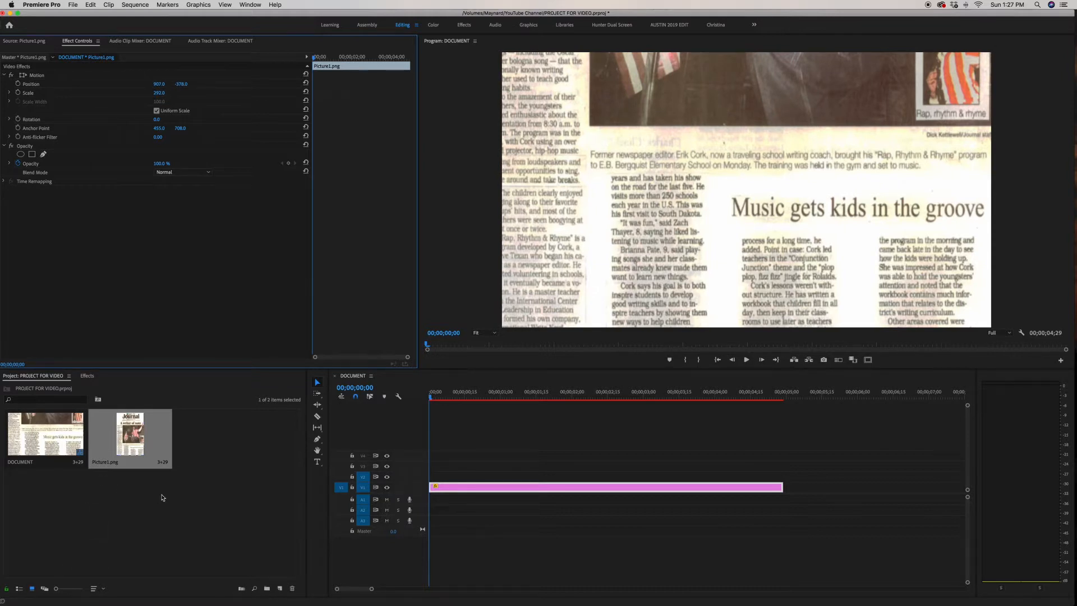
# - Create a bright yellow color matte with a hue of 59°, keeping the default video settings and name
pyautogui.rightClick(163, 496)
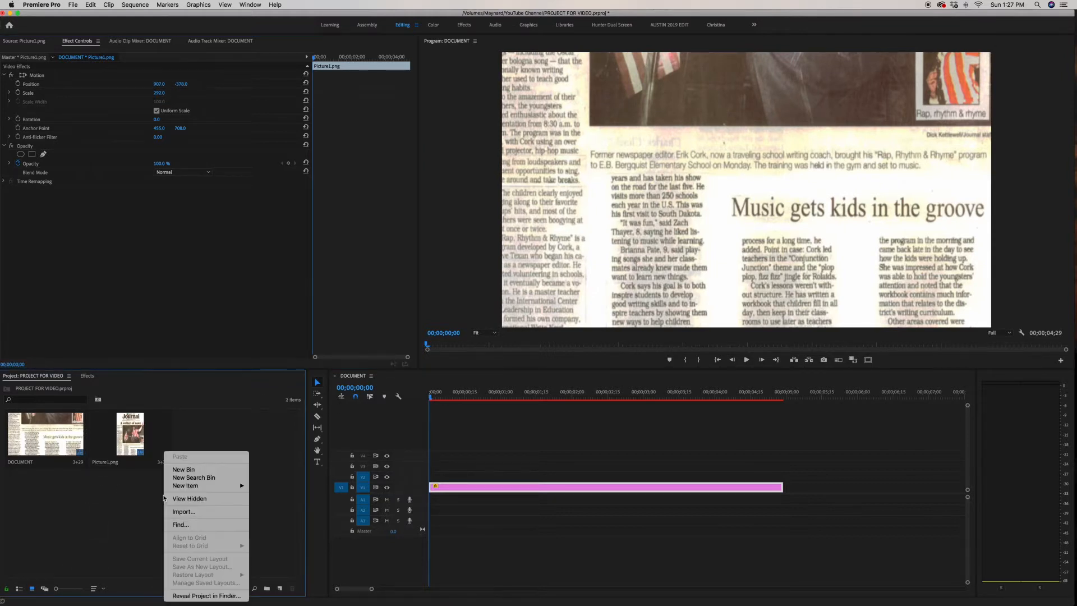
pyautogui.moveTo(185, 490)
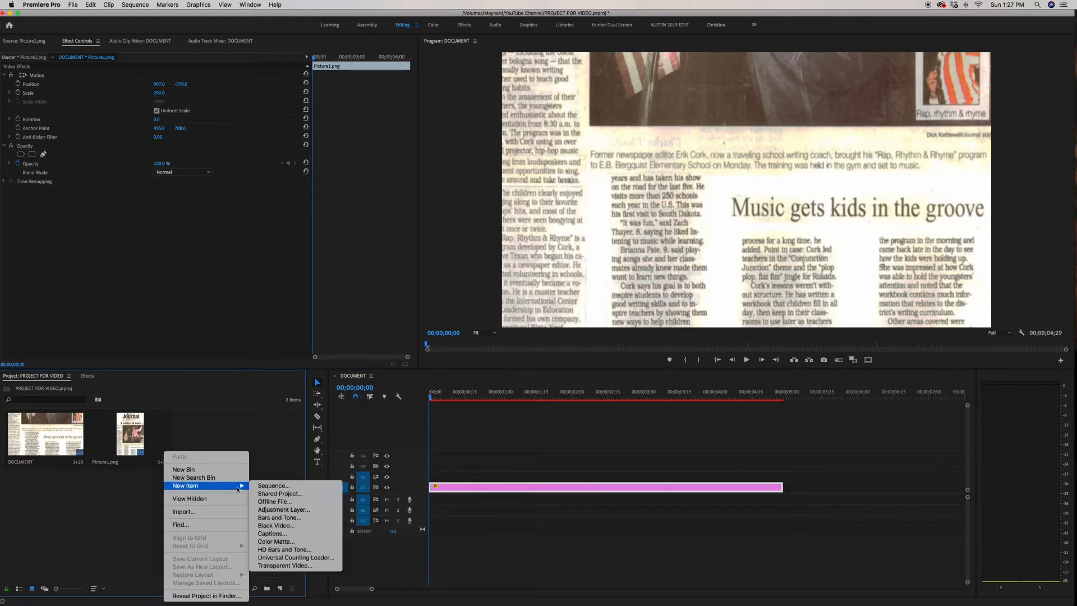
pyautogui.click(297, 542)
pyautogui.press('Return')
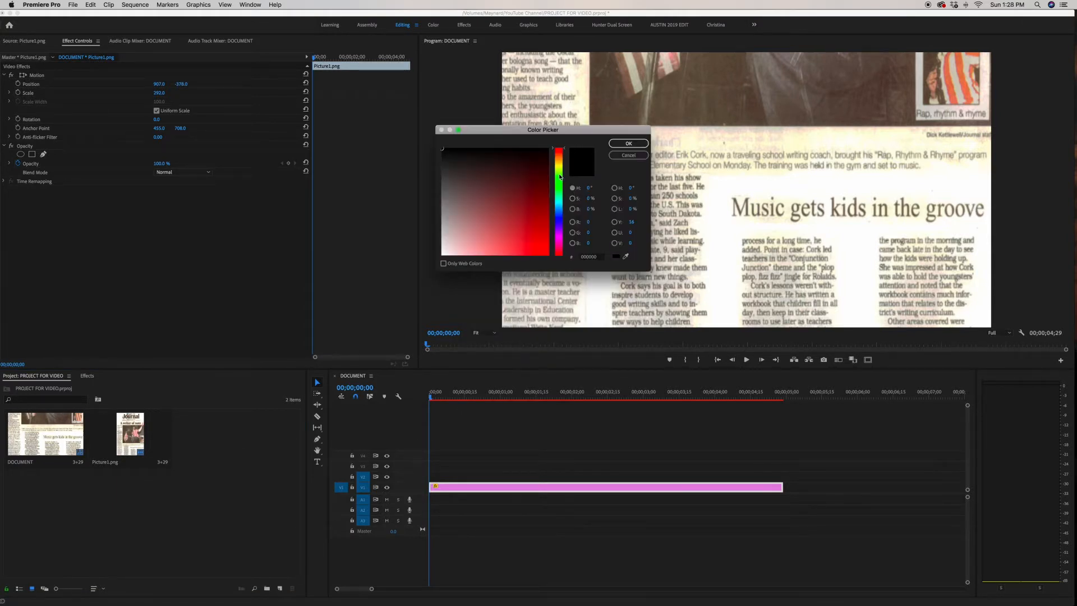
pyautogui.click(557, 168)
pyautogui.moveTo(557, 168); pyautogui.dragTo(555, 167)
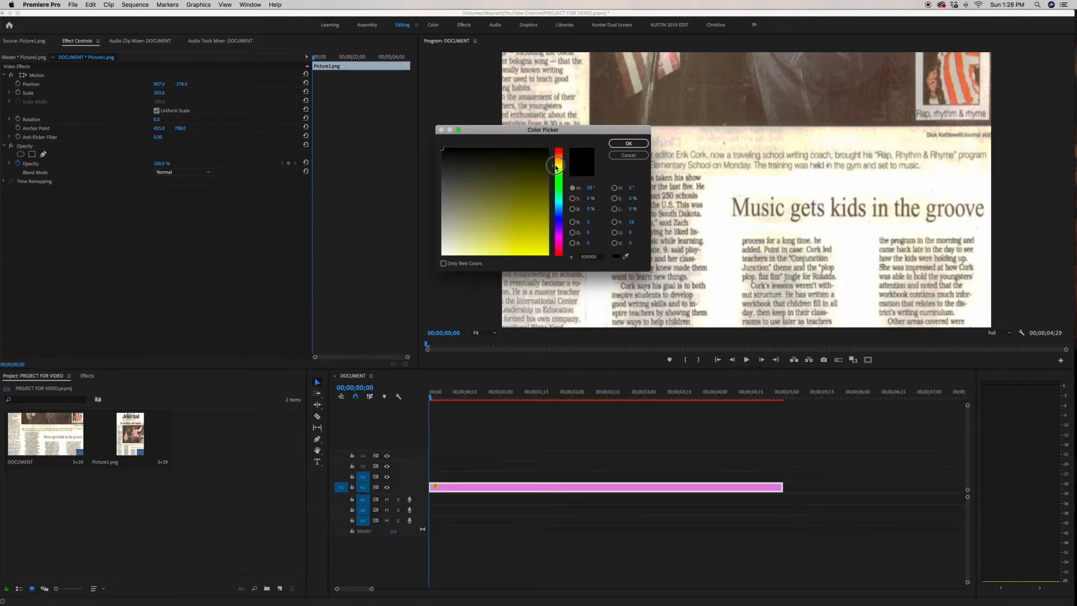
pyautogui.click(548, 254)
pyautogui.press('Return')
pyautogui.press('Return')
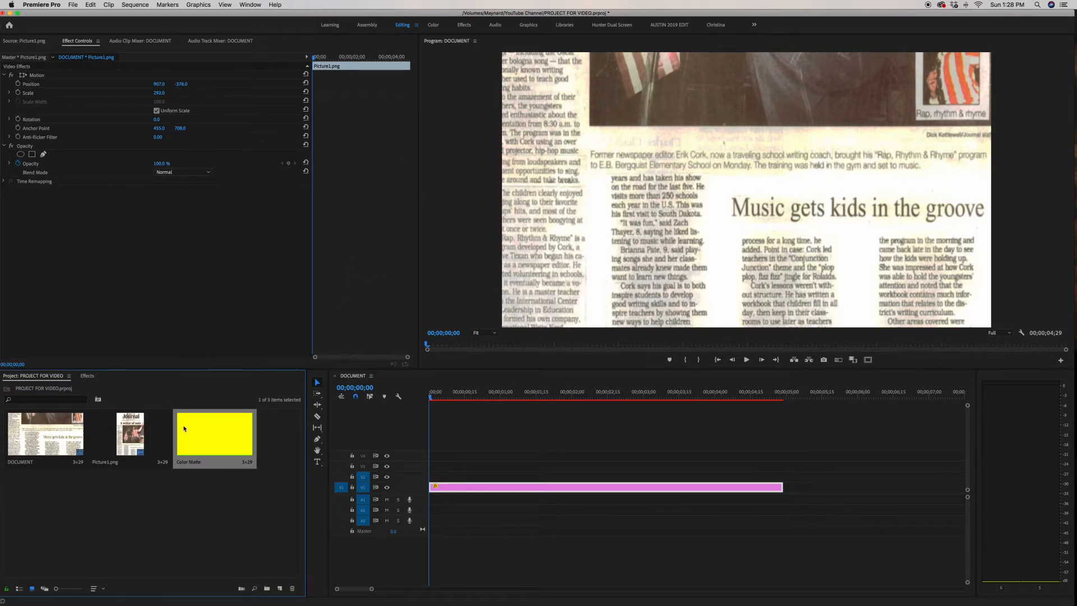
# - Place the yellow matte on the track above the picture from 00;00;01;19 and split the picture clip at the matte's start
pyautogui.moveTo(223, 437); pyautogui.dragTo(546, 479)
pyautogui.press('c')
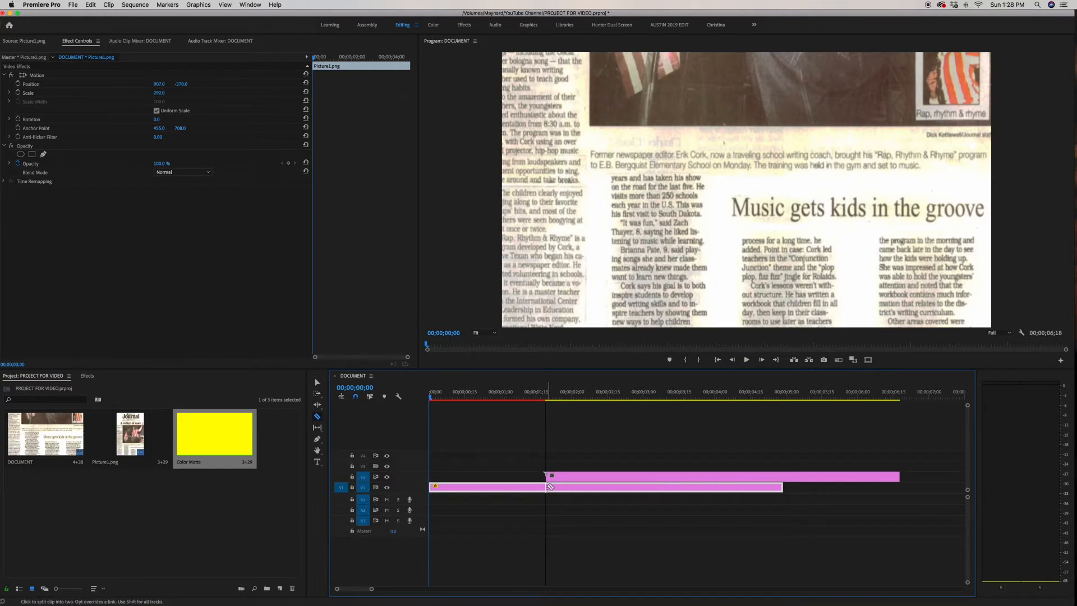
pyautogui.click(550, 487)
pyautogui.press('v')
# - Cut the yellow matte where the picture clip ends and delete the excess part
pyautogui.click(821, 476)
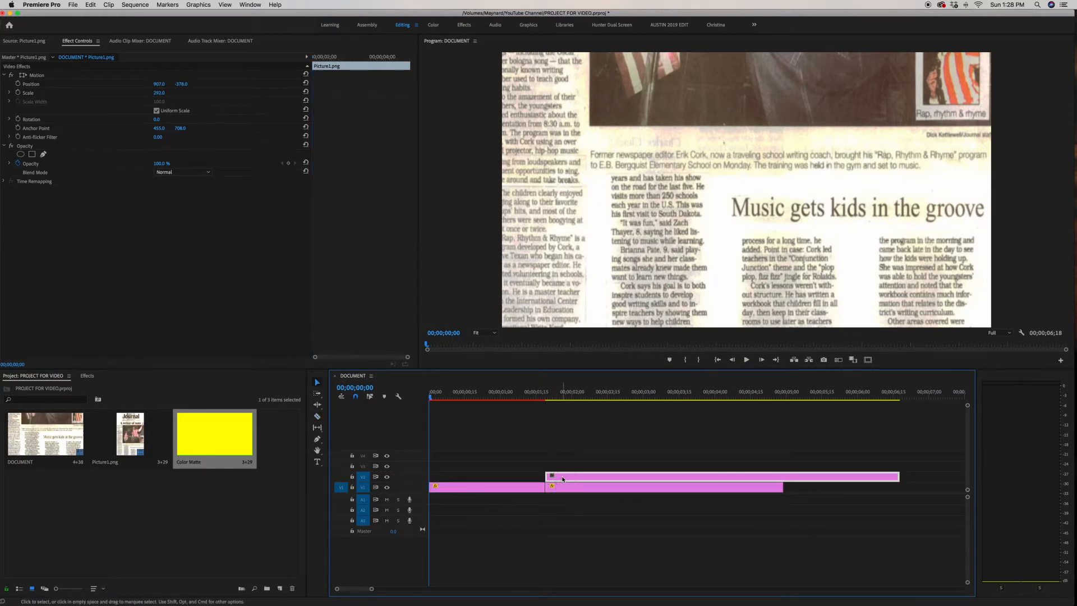
pyautogui.press('c')
pyautogui.click(784, 478)
pyautogui.press('v')
pyautogui.click(792, 479)
pyautogui.press('Delete')
# - Lower the yellow matte's opacity to 31% with the playhead at 00;00;02;00
pyautogui.click(770, 478)
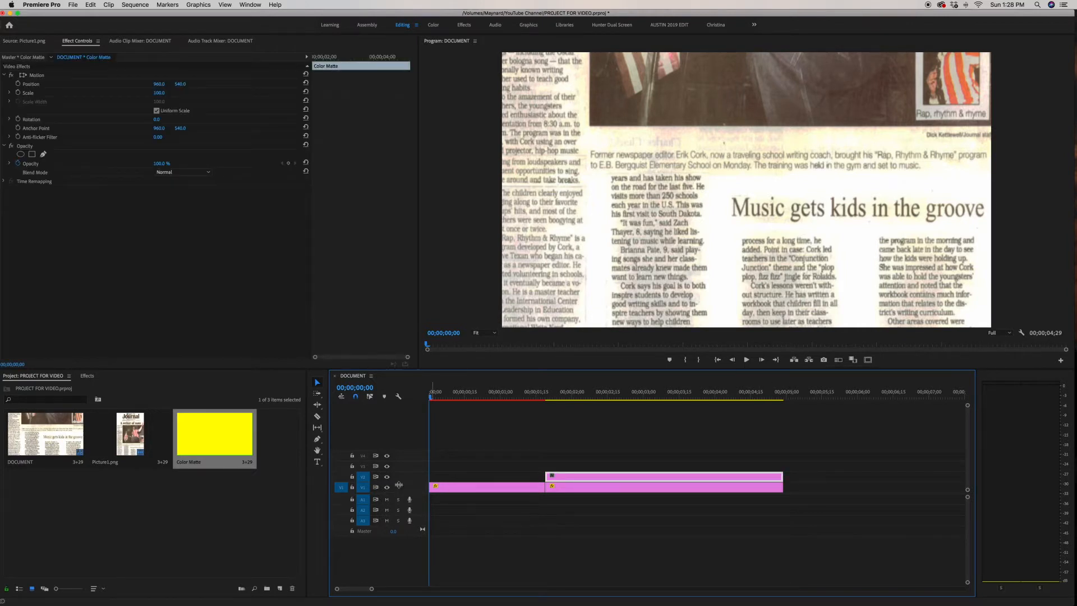
pyautogui.click(568, 392)
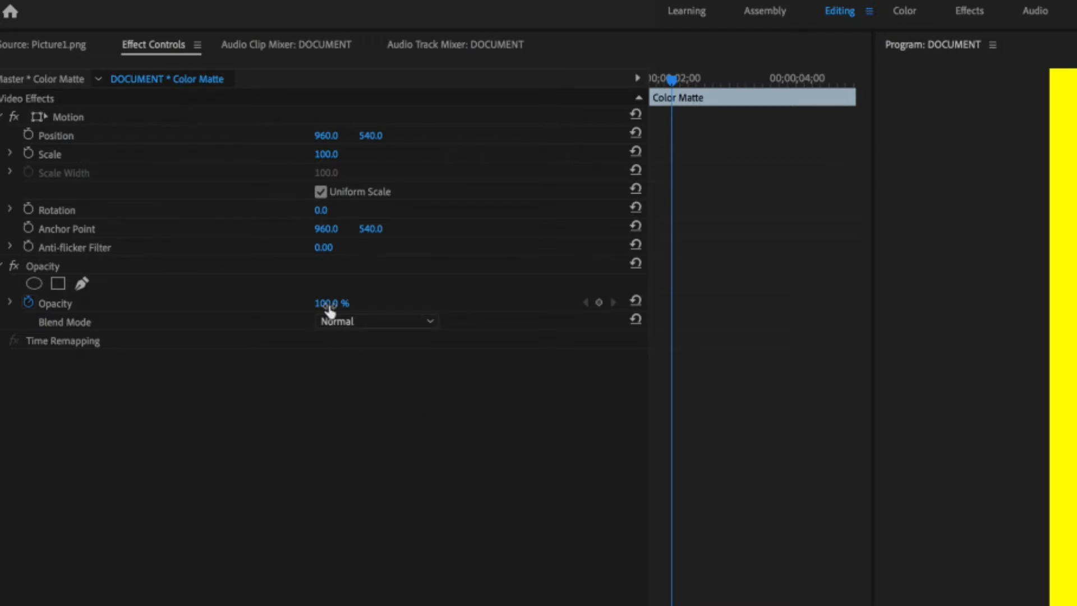
pyautogui.moveTo(330, 304); pyautogui.dragTo(283, 304)
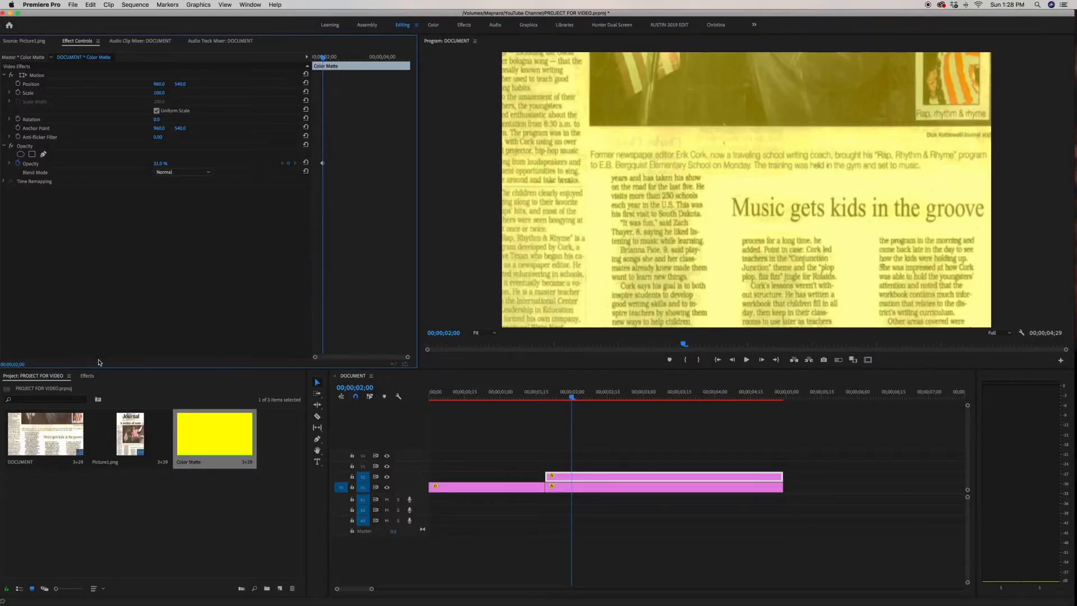
# - Apply the Crop video effect to the yellow matte clip
pyautogui.click(90, 376)
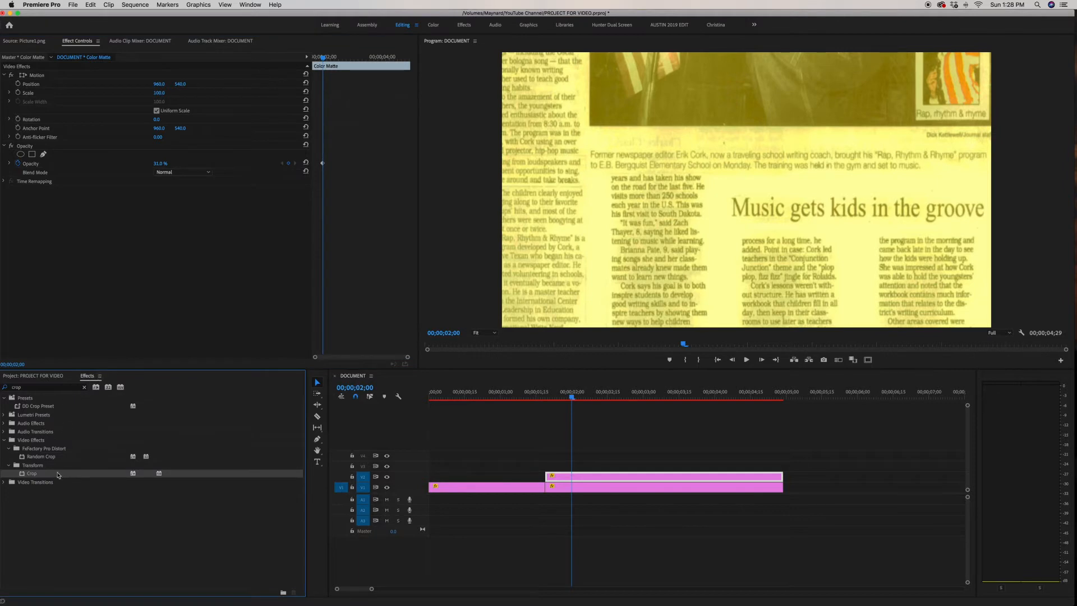
pyautogui.moveTo(27, 473); pyautogui.dragTo(569, 479)
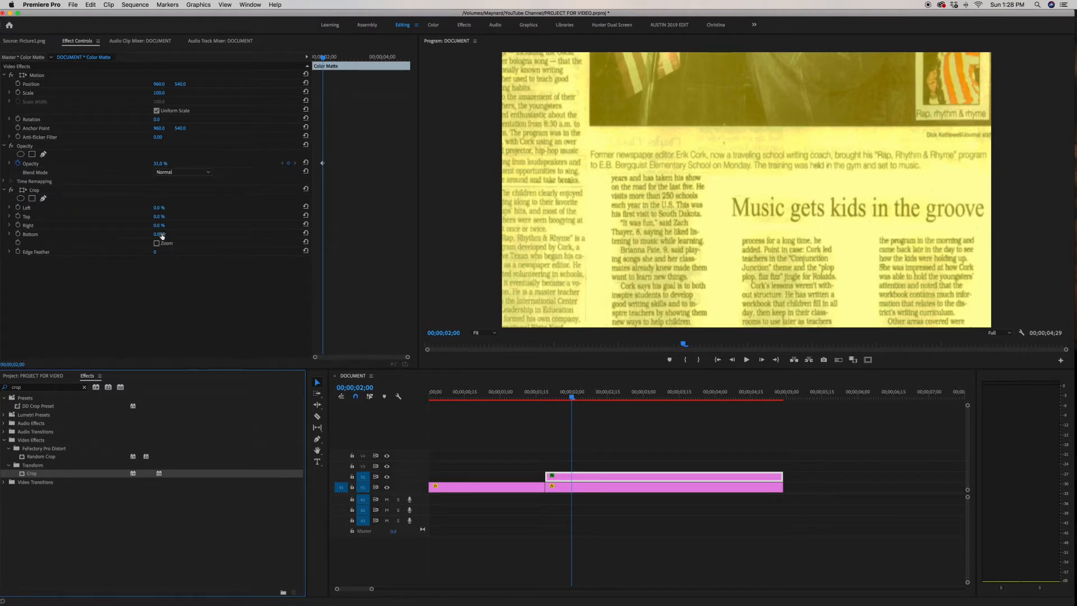
pyautogui.click(43, 199)
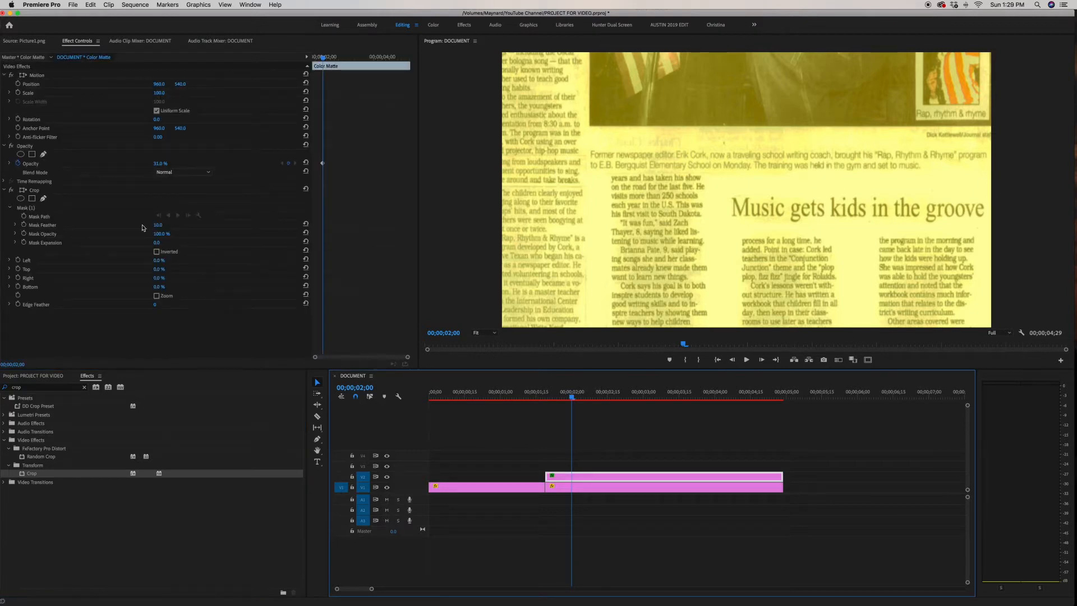
pyautogui.click(56, 213)
pyautogui.click(56, 212)
pyautogui.press('Delete')
# - Draw a closed four-point pen mask for the Crop effect around the "Music gets kids in the groove" headline
pyautogui.click(44, 199)
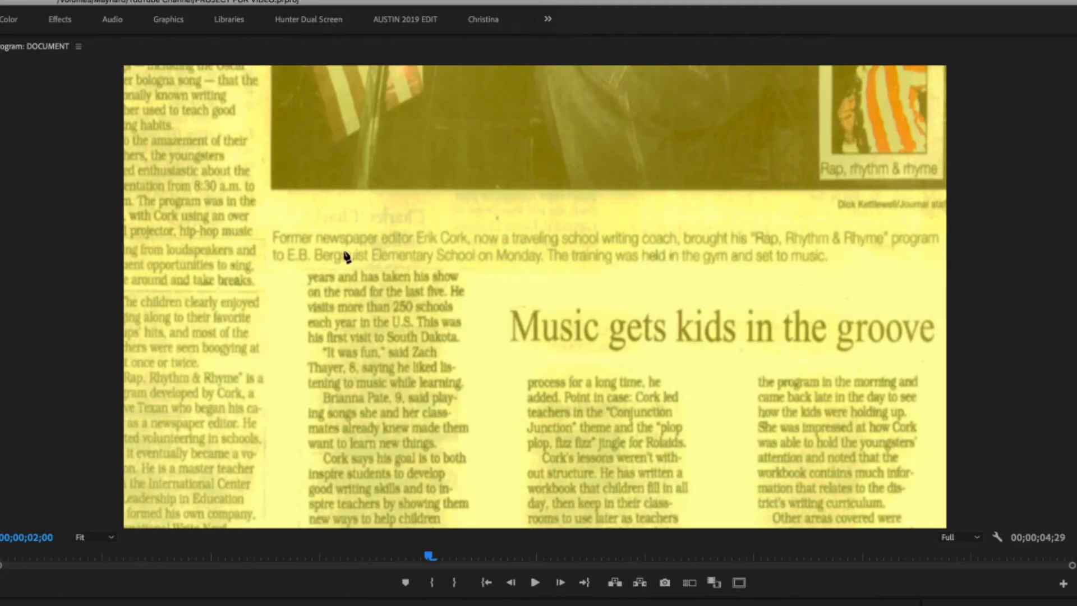
pyautogui.click(501, 307)
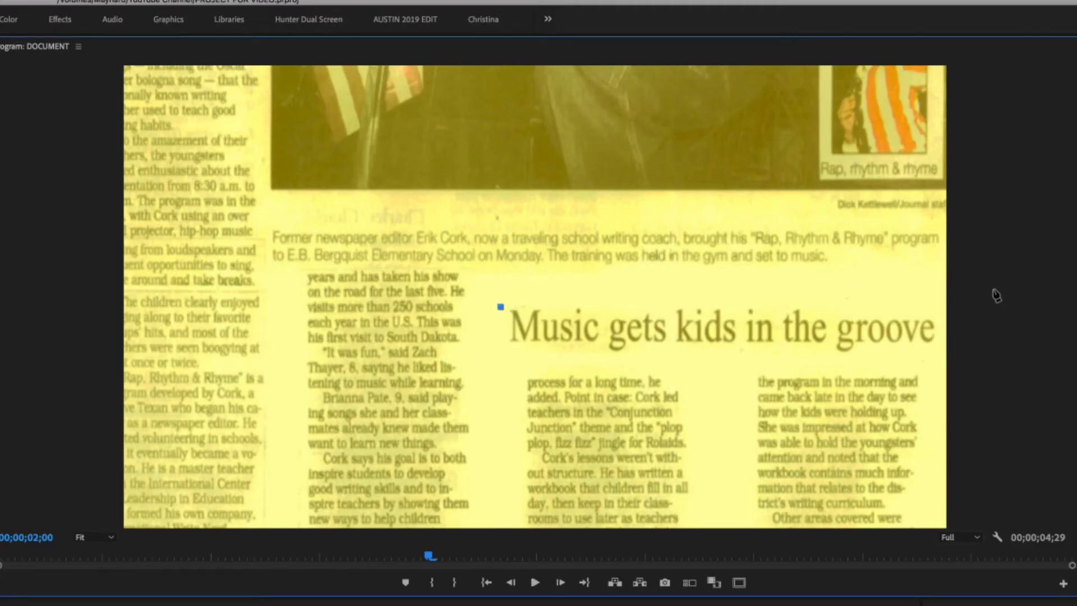
pyautogui.click(939, 311)
pyautogui.click(940, 352)
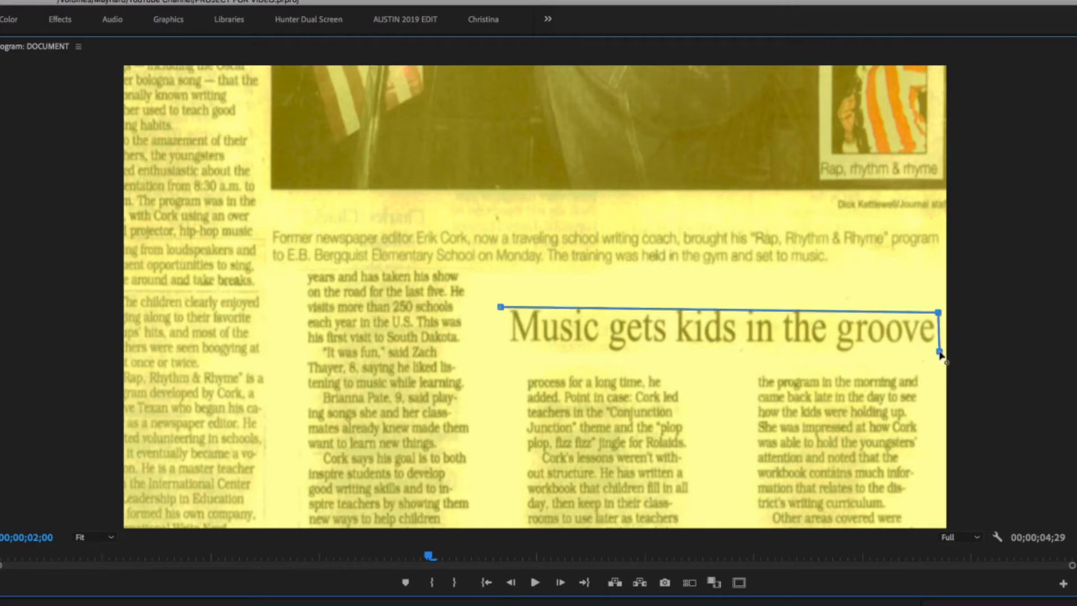
pyautogui.click(501, 354)
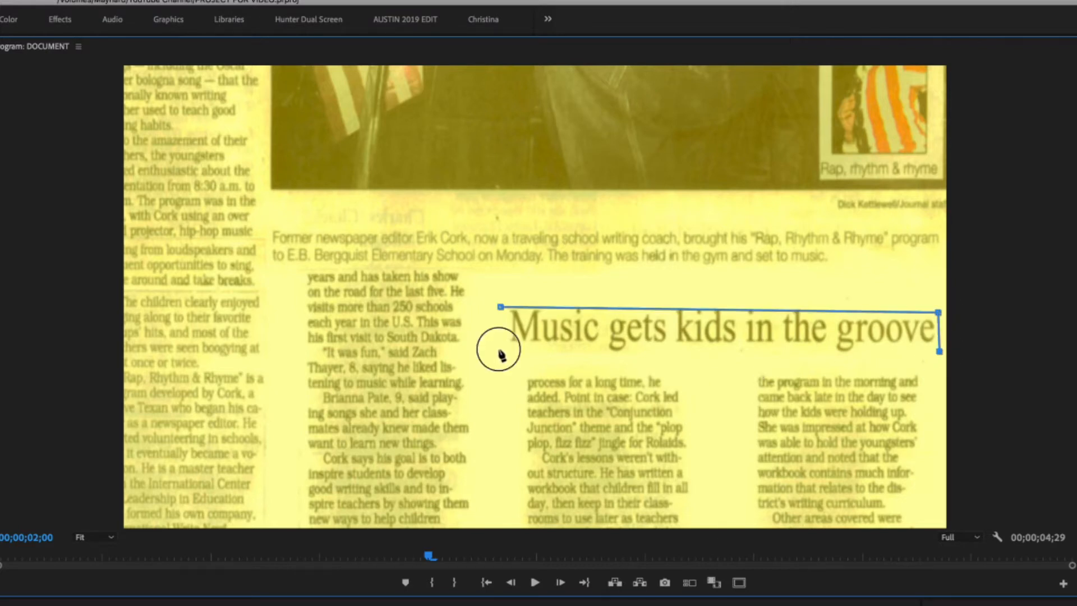
pyautogui.click(502, 313)
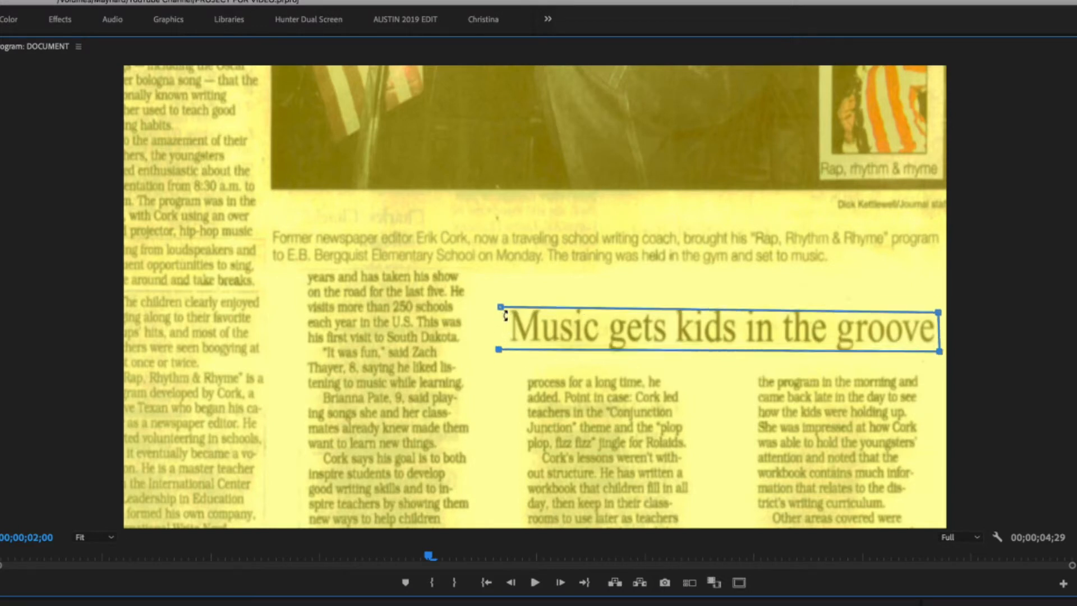
pyautogui.click(502, 309)
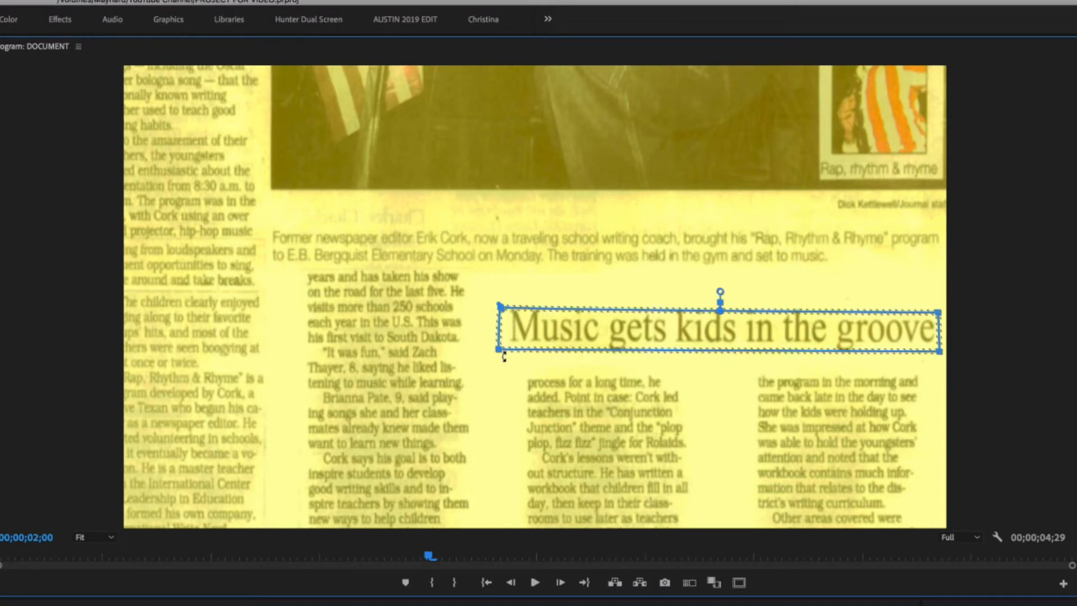
# - Fine-tune the corner points of the mask so it fits evenly around the headline
pyautogui.moveTo(497, 350); pyautogui.dragTo(498, 347)
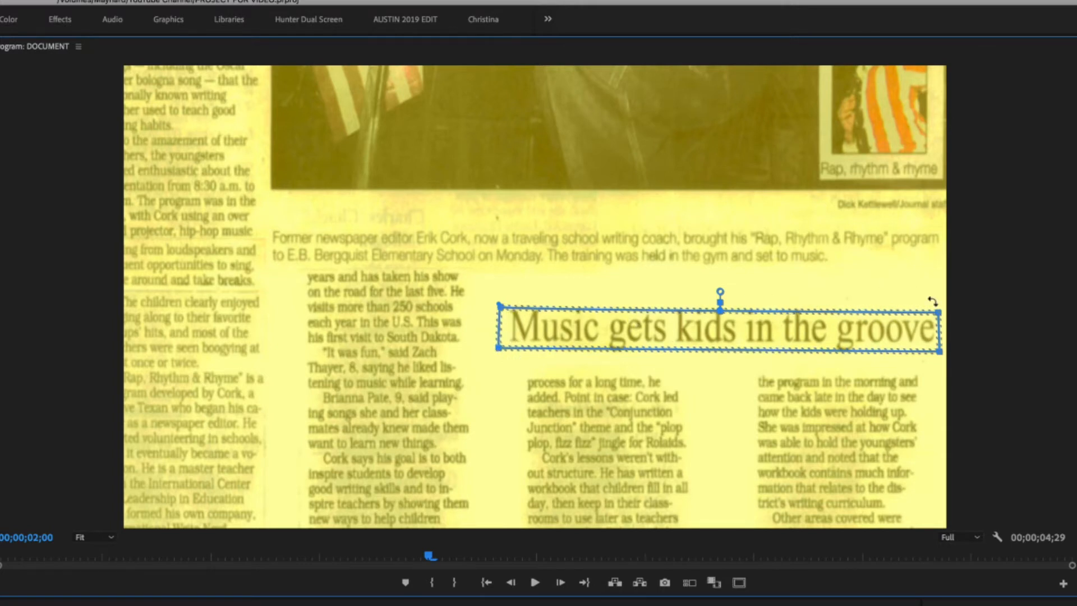
pyautogui.moveTo(942, 317); pyautogui.dragTo(939, 303)
pyautogui.moveTo(501, 307); pyautogui.dragTo(501, 301)
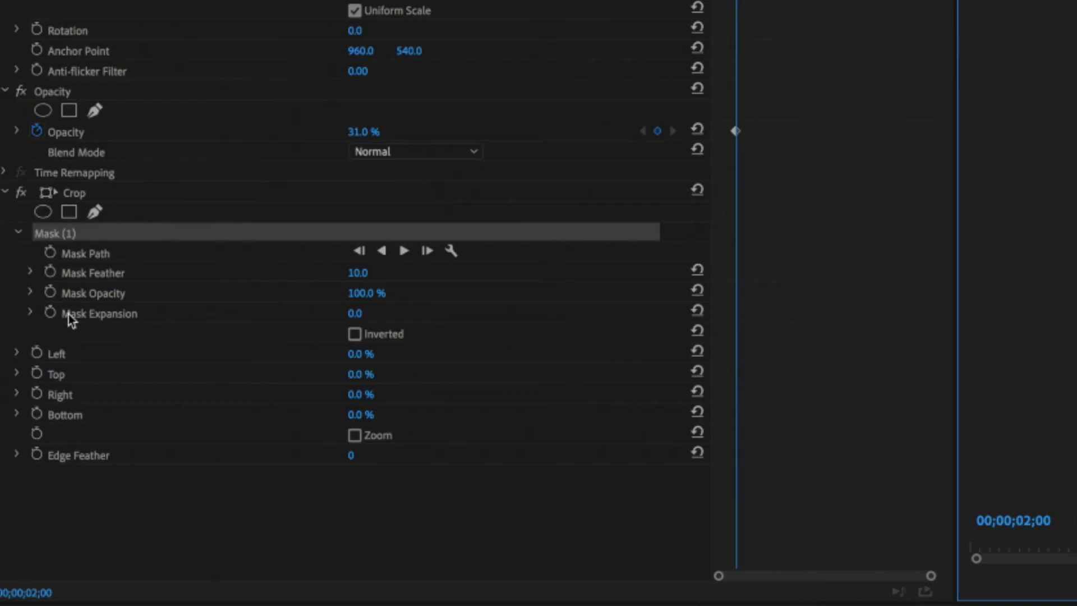
# - Invert the Crop mask and set the Left crop to 100% so yellow covers only the headline
pyautogui.click(355, 334)
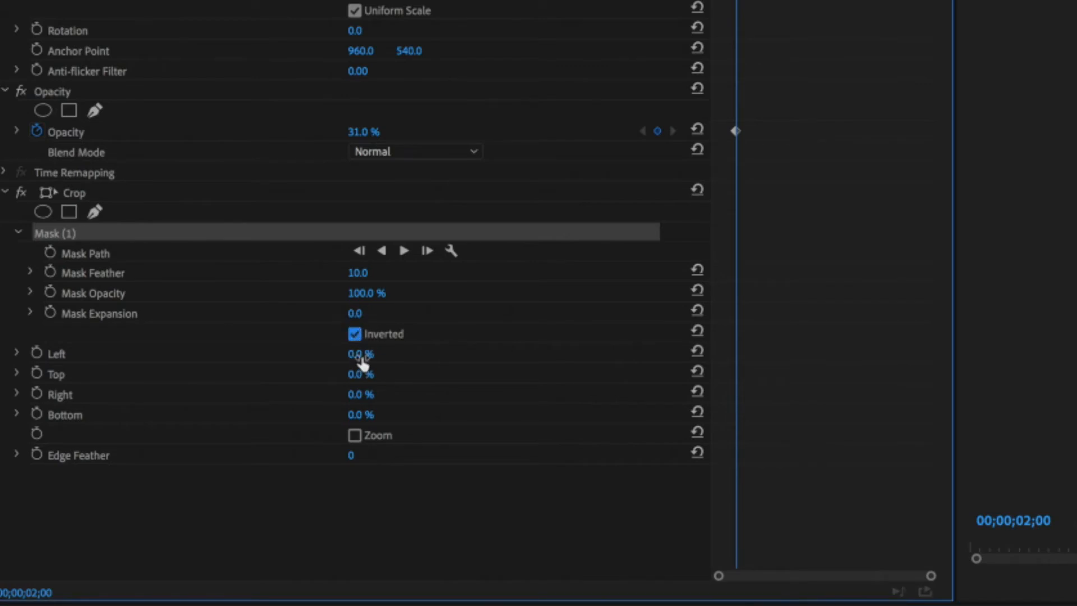
pyautogui.click(357, 354)
pyautogui.write('100')
pyautogui.press('Return')
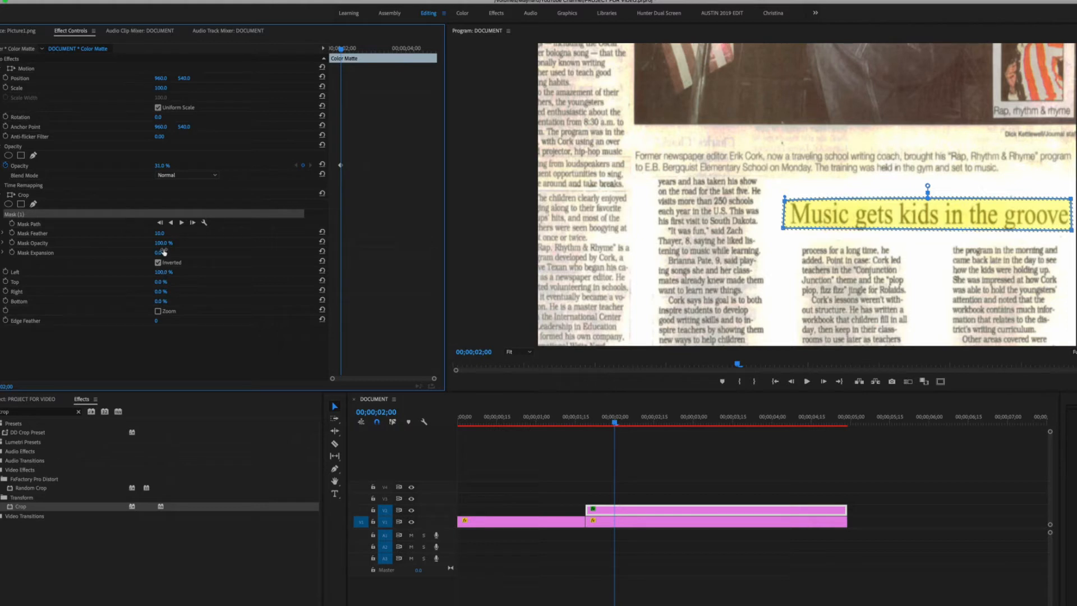
# - Set the yellow matte's opacity to 100% and its blend mode to Multiply, then deselect the clip
pyautogui.moveTo(165, 166); pyautogui.dragTo(164, 164)
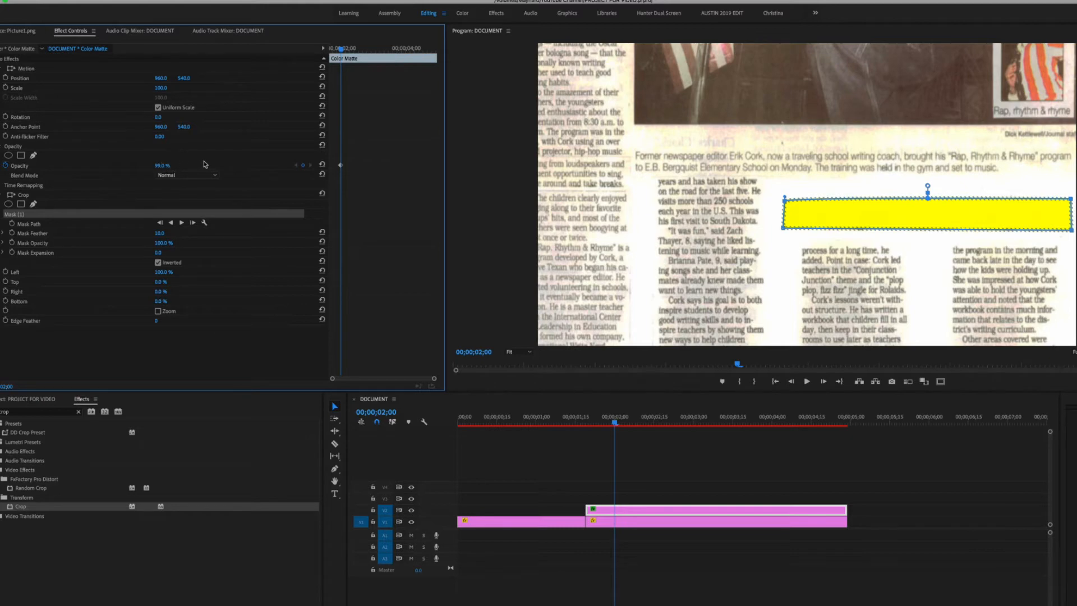
pyautogui.moveTo(159, 165); pyautogui.dragTo(164, 165)
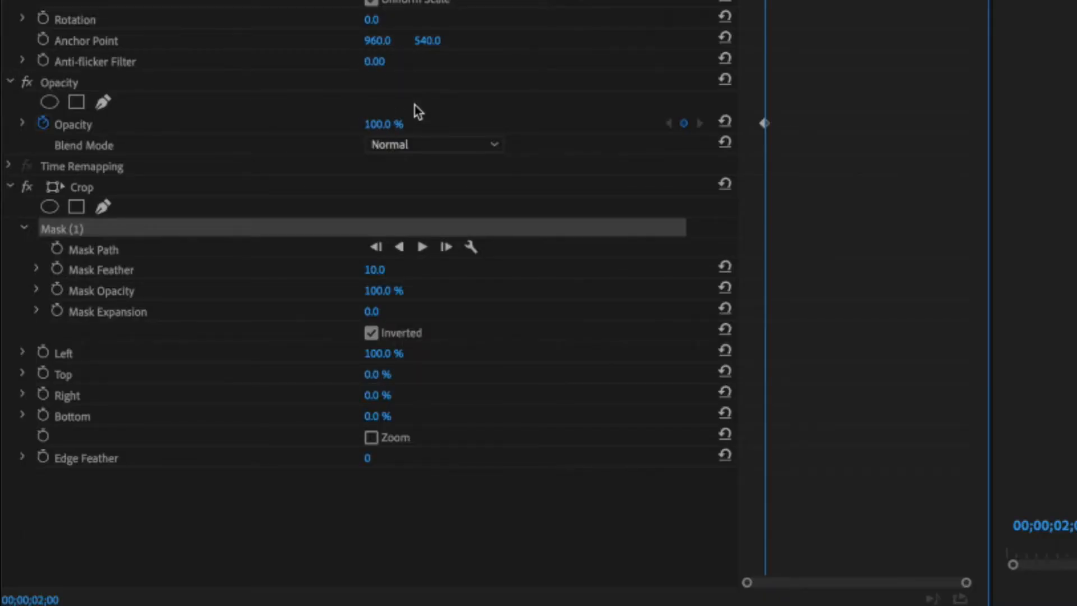
pyautogui.click(410, 144)
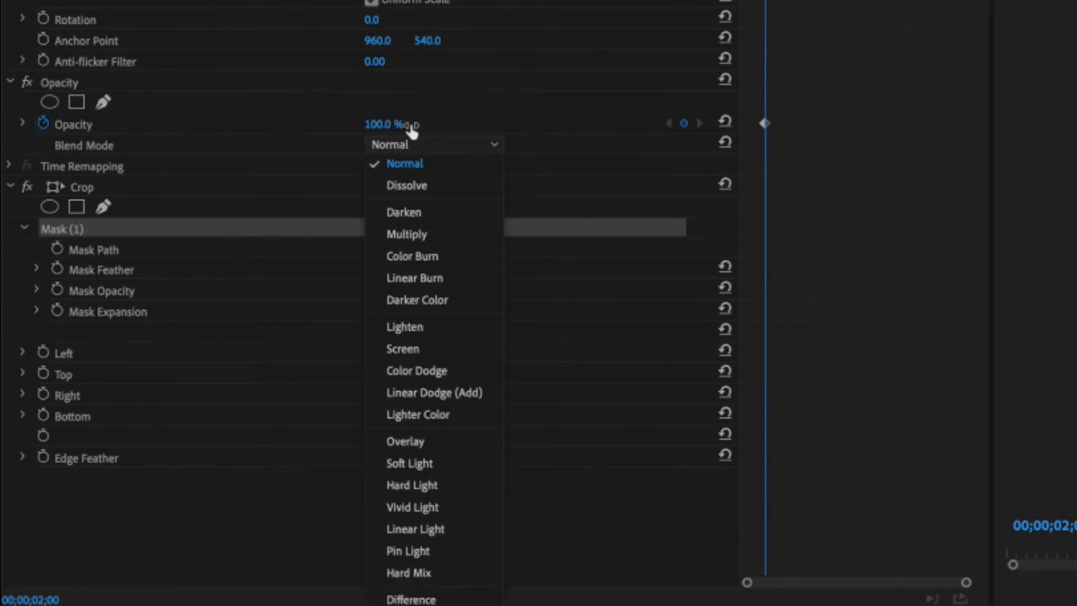
pyautogui.click(421, 234)
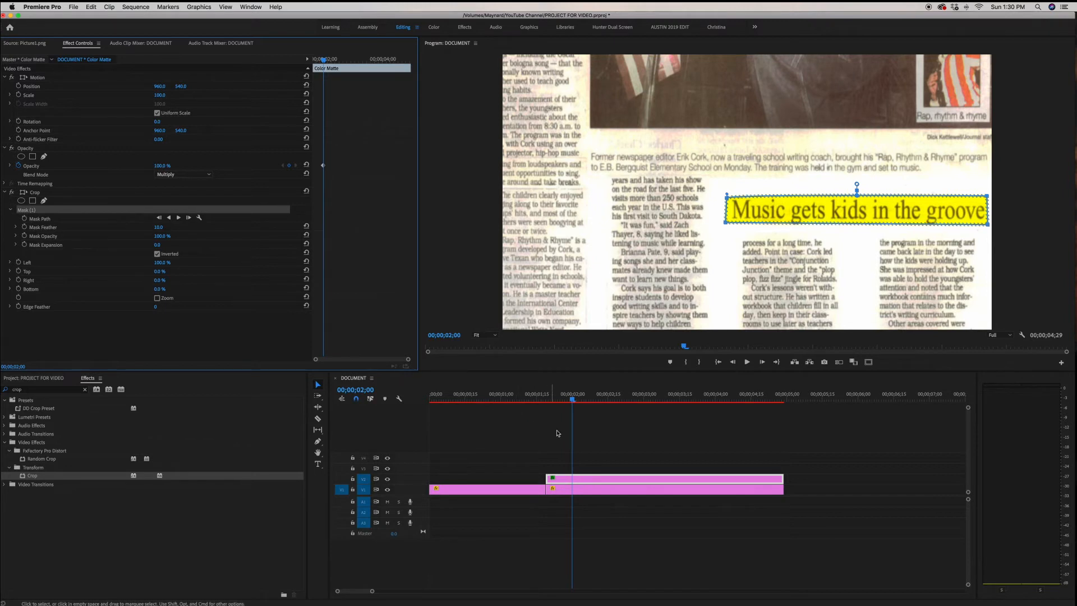
pyautogui.click(595, 446)
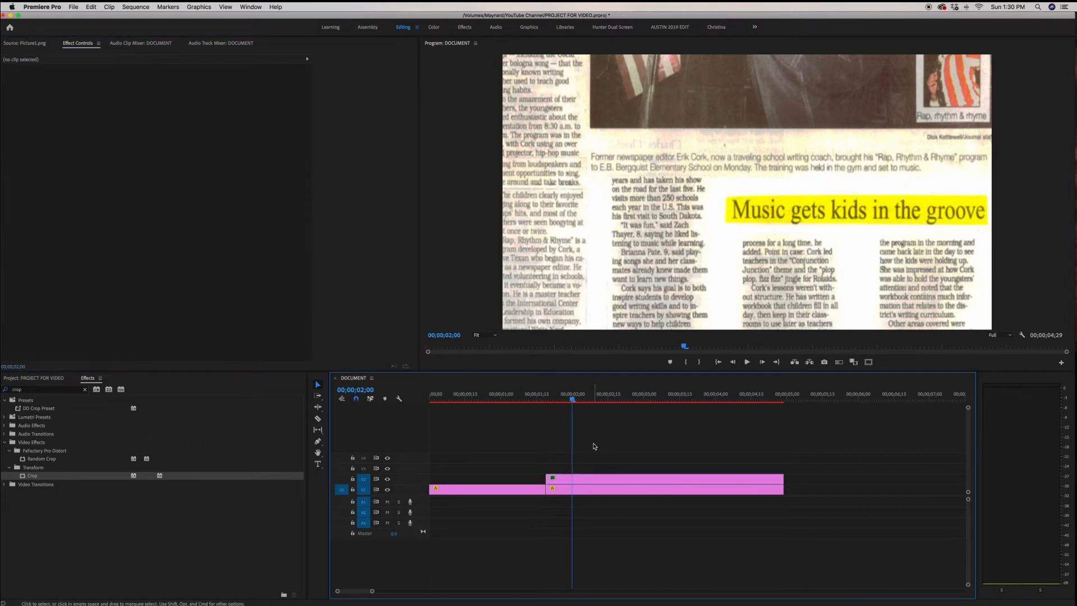
# - Move the playhead to the yellow matte's start at 00;00;01;19 and apply the Linear Wipe video effect to the matte
pyautogui.click(601, 479)
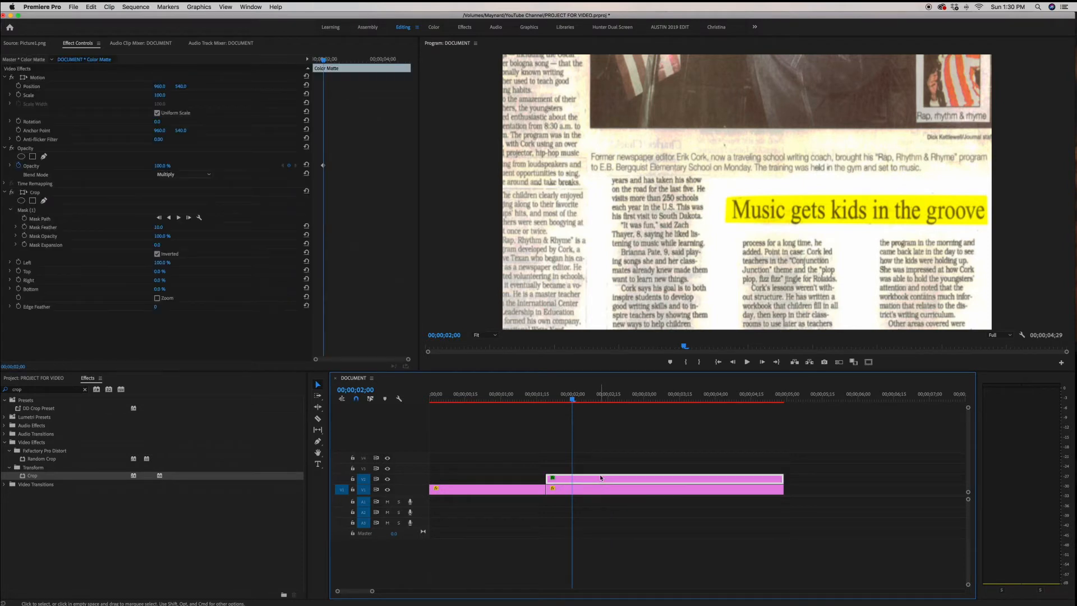
pyautogui.press('Up')
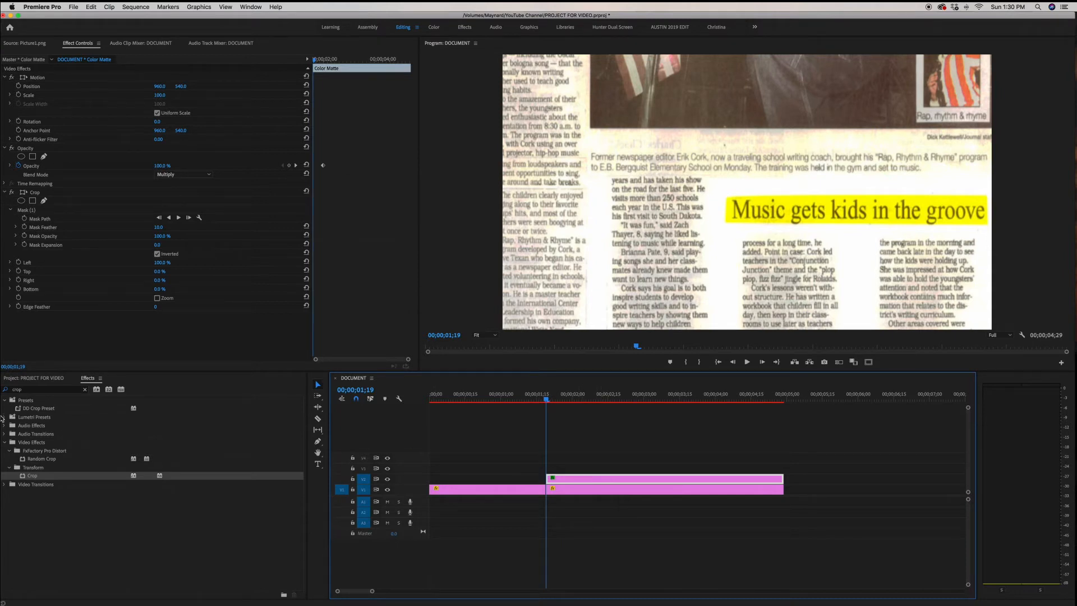
pyautogui.click(46, 391)
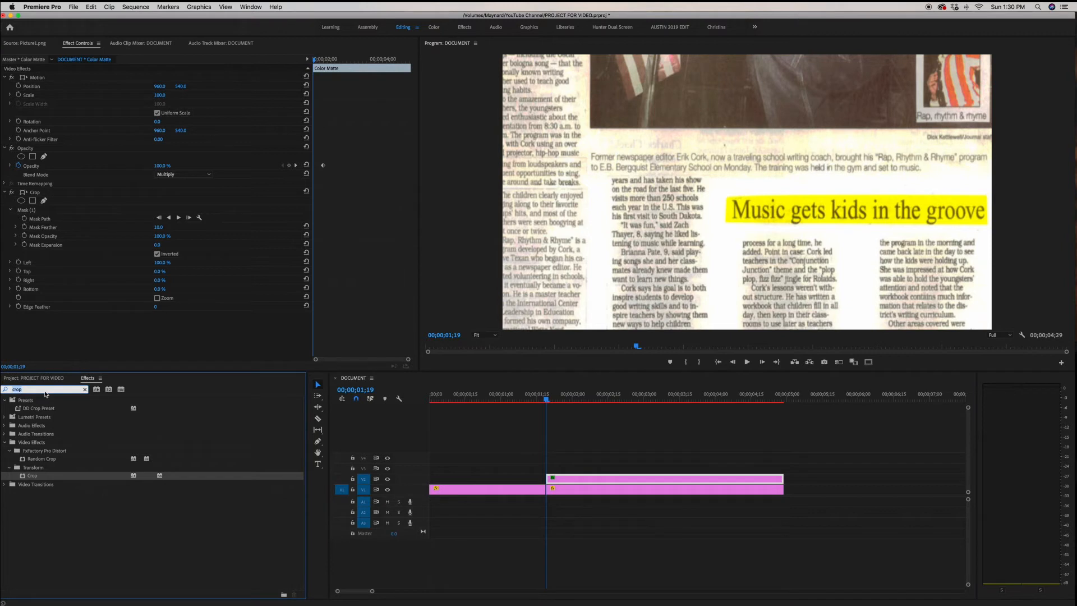
pyautogui.write('wipe')
pyautogui.click(47, 486)
pyautogui.moveTo(45, 484); pyautogui.dragTo(560, 480)
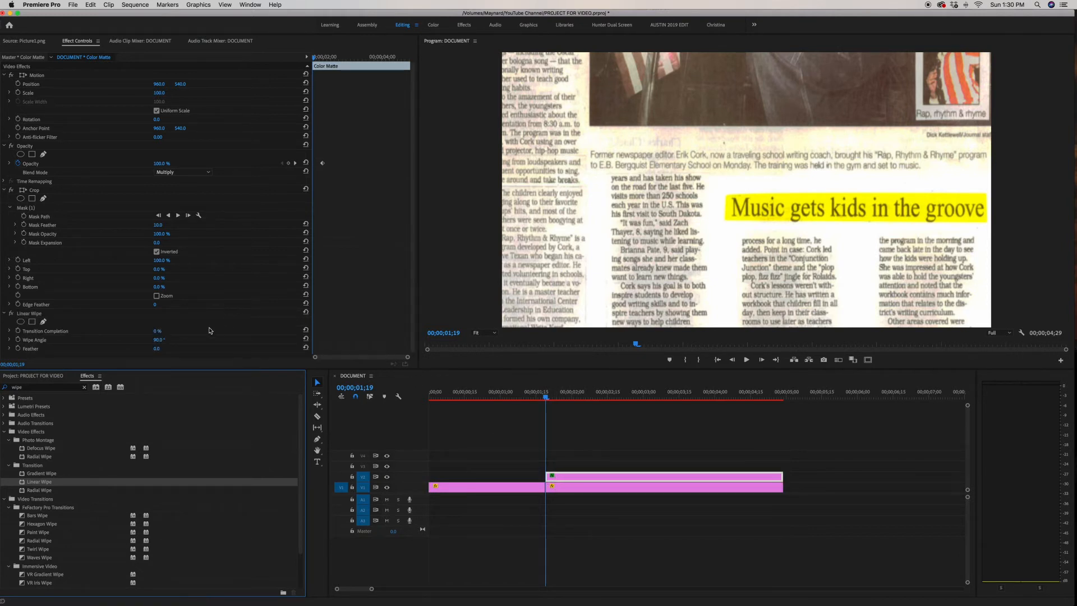
pyautogui.scroll(-1, 170, 338)
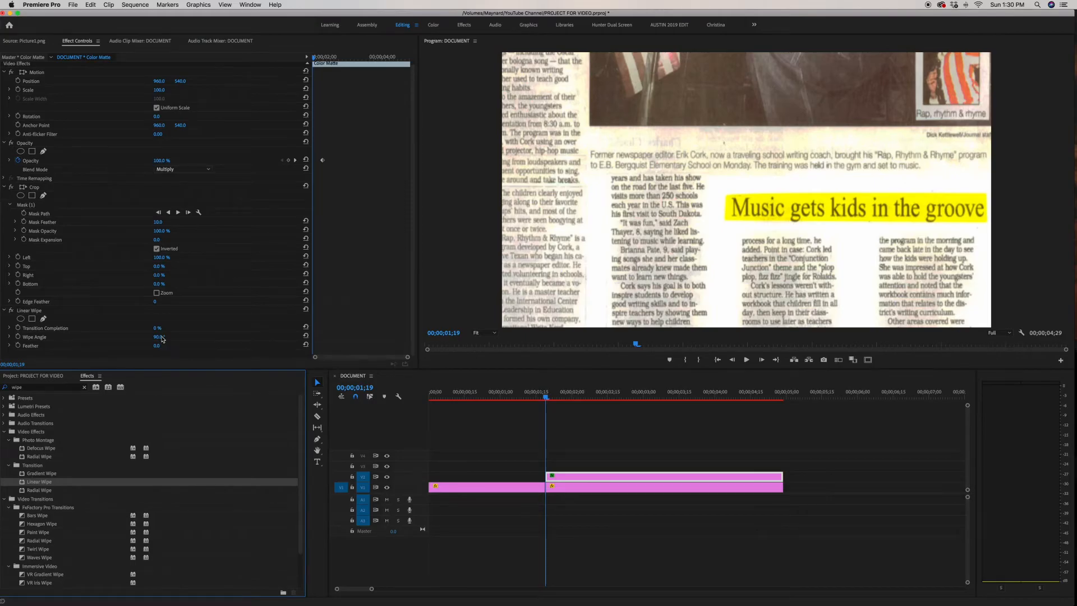
# - Set the Linear Wipe's angle to -90° and keyframe its Transition Completion at 53% at the yellow matte's start
pyautogui.click(160, 337)
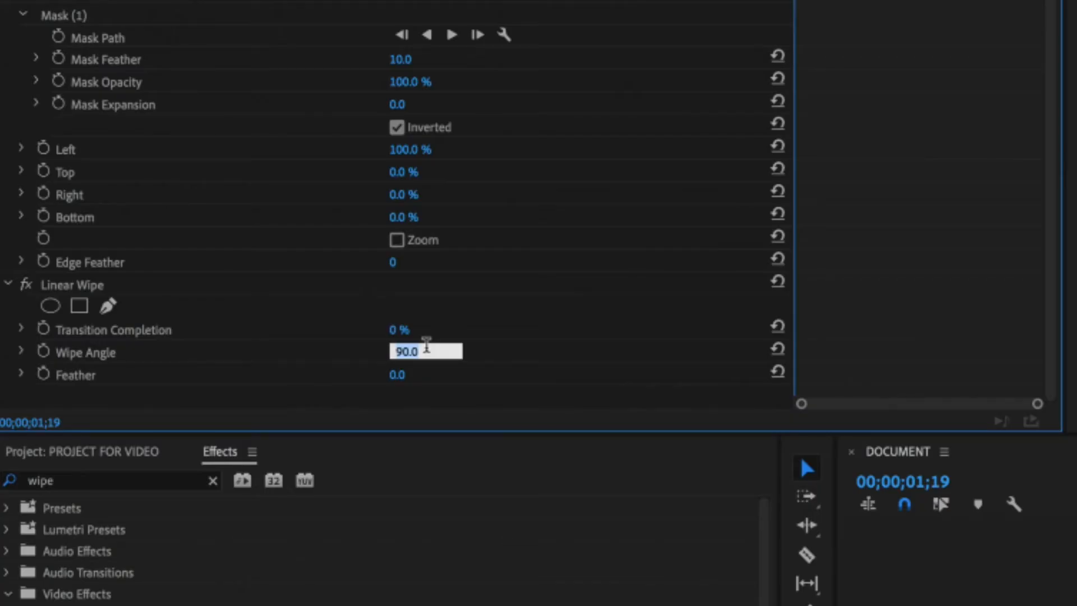
pyautogui.write('-90')
pyautogui.press('Return')
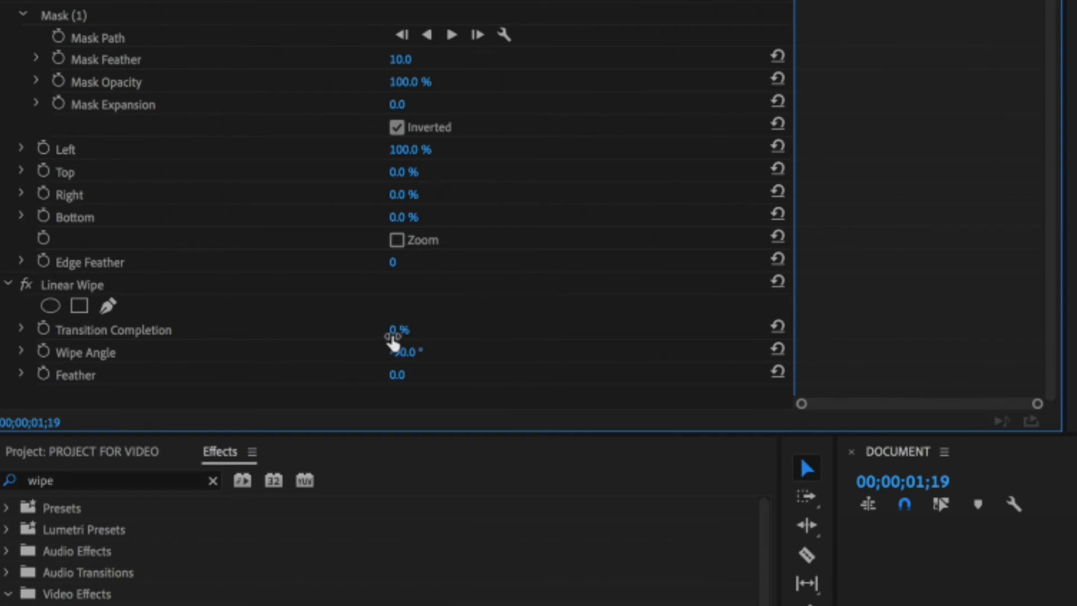
pyautogui.moveTo(392, 339); pyautogui.dragTo(440, 340)
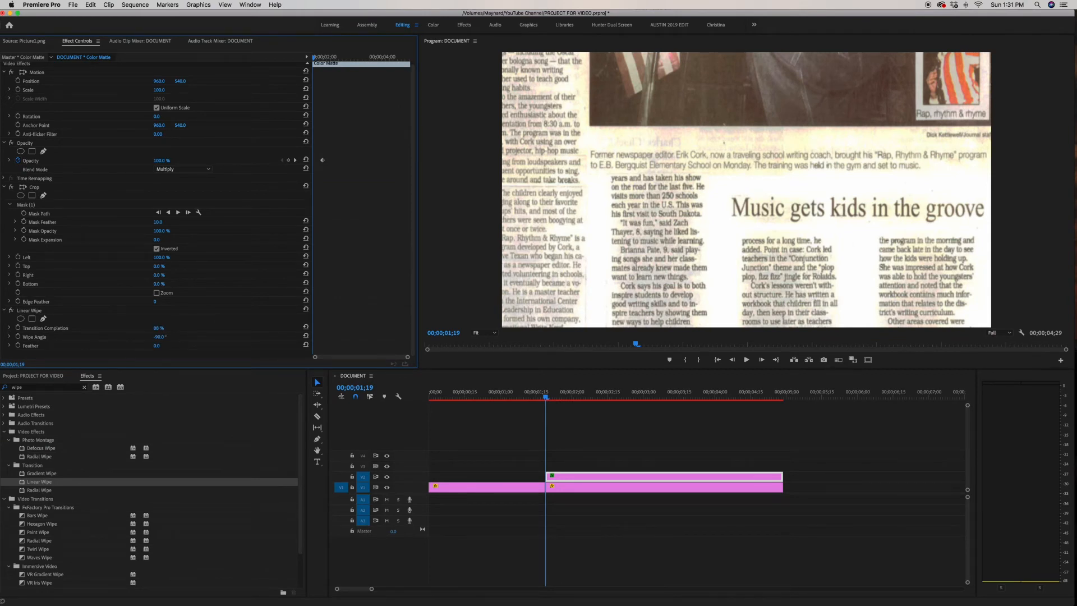
pyautogui.moveTo(159, 328)
pyautogui.mouseDown()
pyautogui.moveTo(131, 328)
pyautogui.moveTo(143, 328)
pyautogui.mouseUp()
pyautogui.click(21, 328)
# - Keyframe the Linear Wipe's Transition Completion at 0% at 00;00;02;24 and preview the highlight sweeping across the headline
pyautogui.press('space')
pyautogui.press('space')
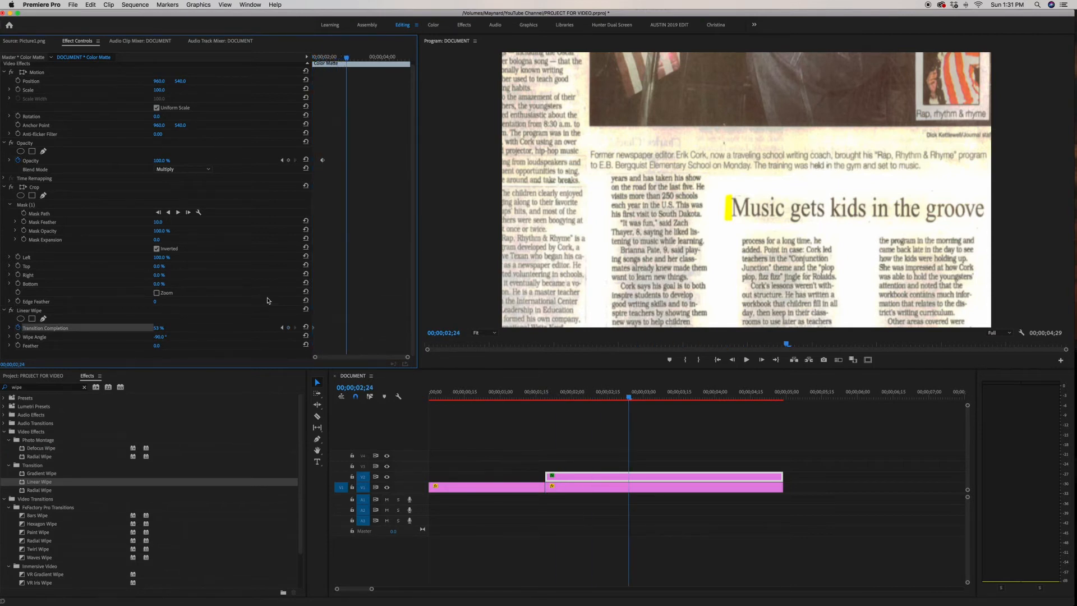
pyautogui.moveTo(154, 330); pyautogui.dragTo(135, 329)
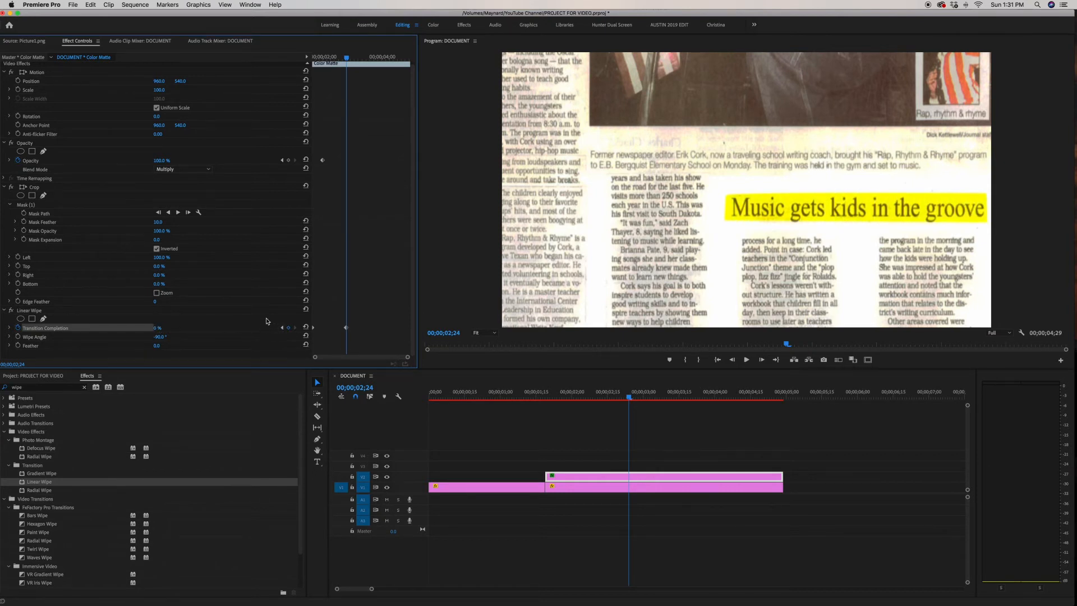
pyautogui.press('Up')
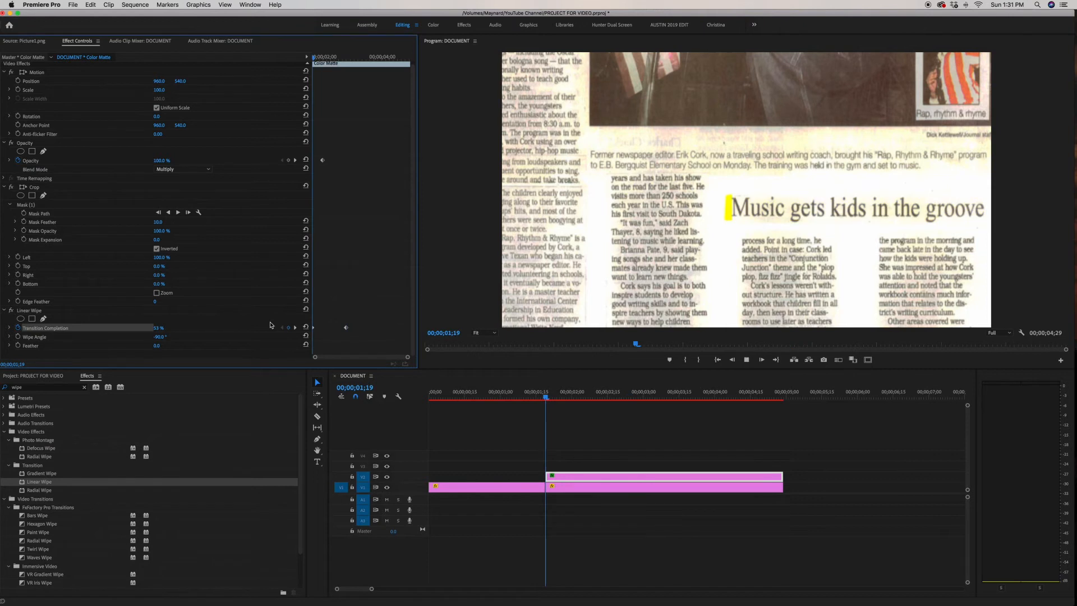
pyautogui.press('space')
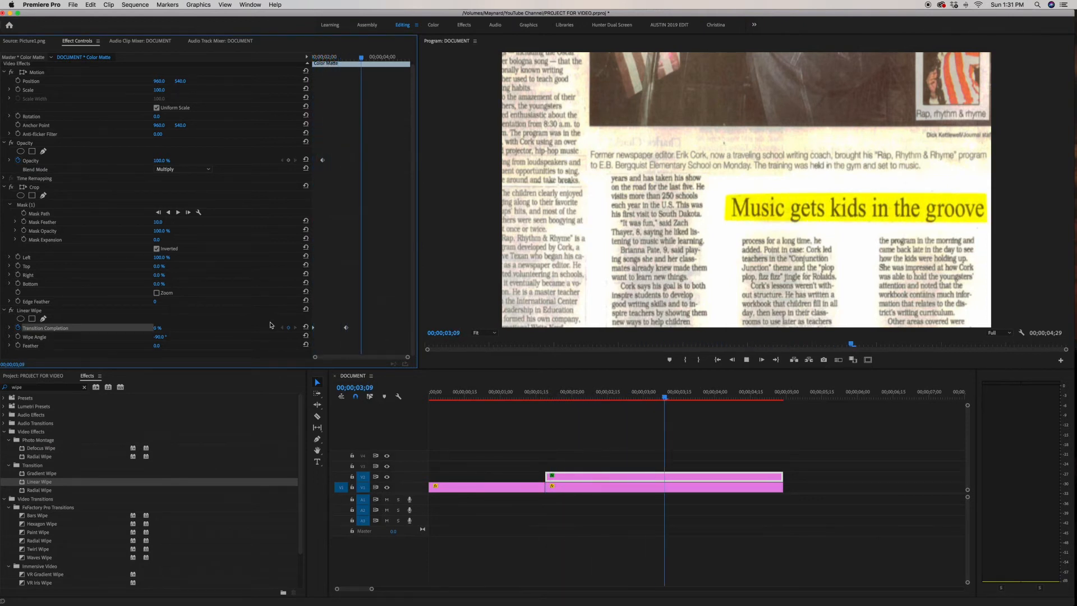
pyautogui.press('space')
pyautogui.press('Up')
# - Shift the wipe's end keyframe slightly earlier and apply Ease Out to it and Ease In to the start keyframe
pyautogui.moveTo(347, 328); pyautogui.dragTo(340, 328)
pyautogui.rightClick(342, 330)
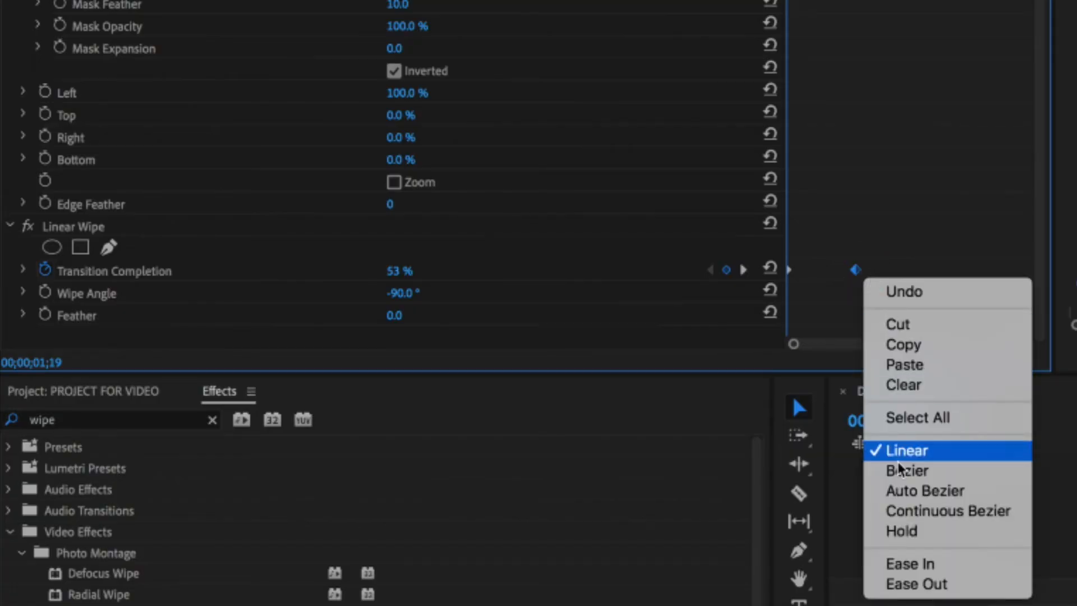
pyautogui.click(916, 584)
pyautogui.rightClick(787, 270)
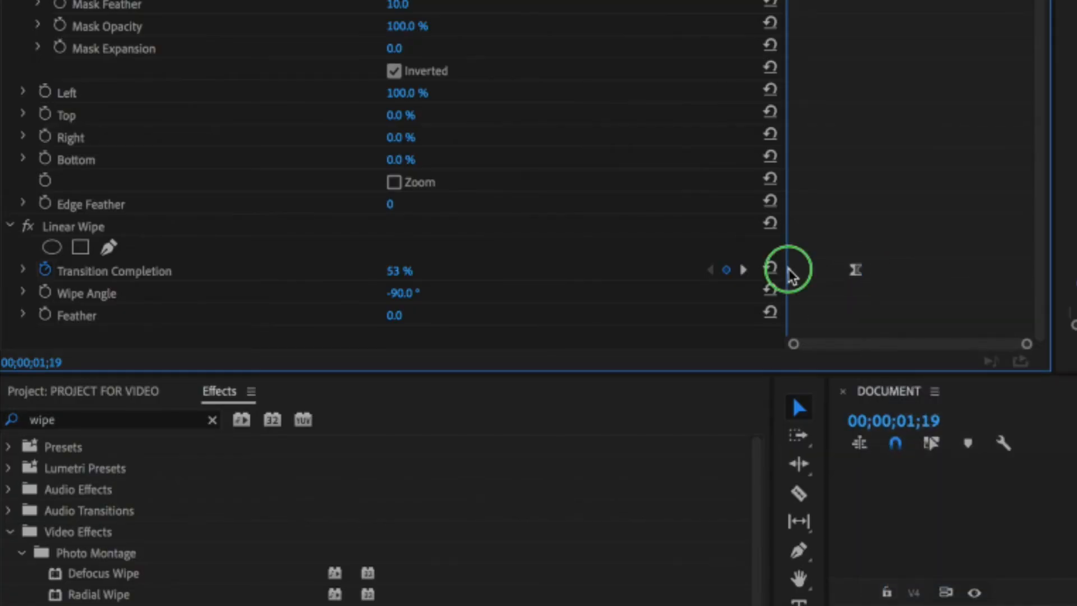
pyautogui.click(879, 563)
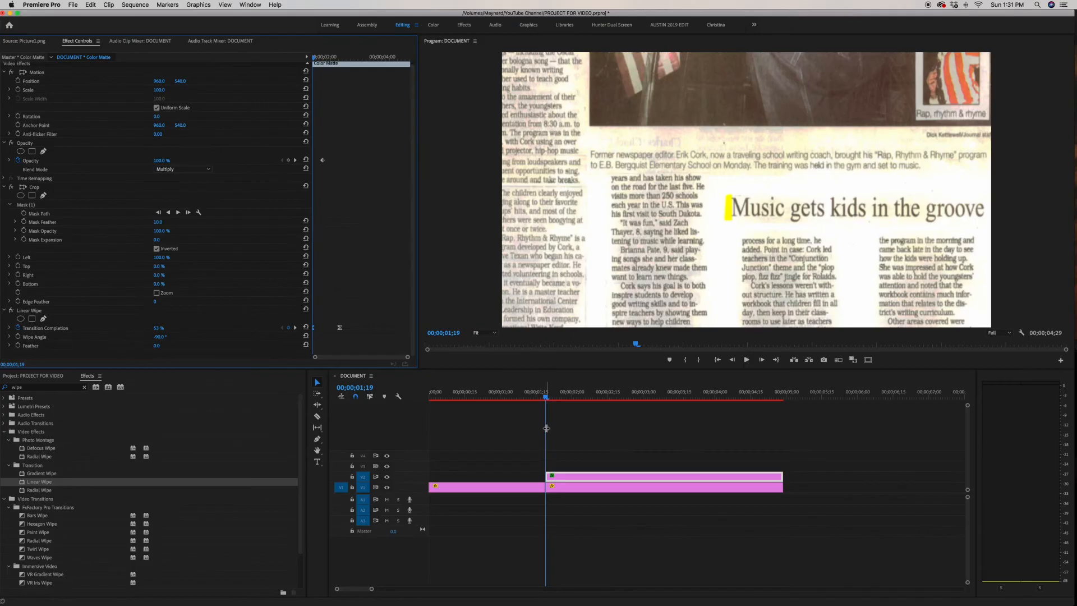
pyautogui.press('space')
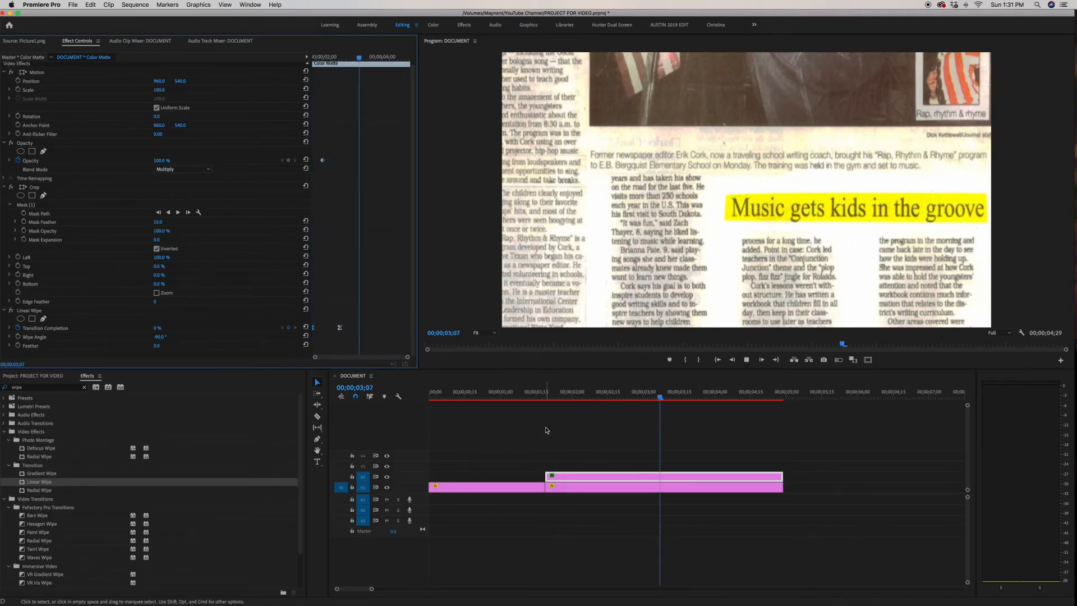
pyautogui.click(618, 429)
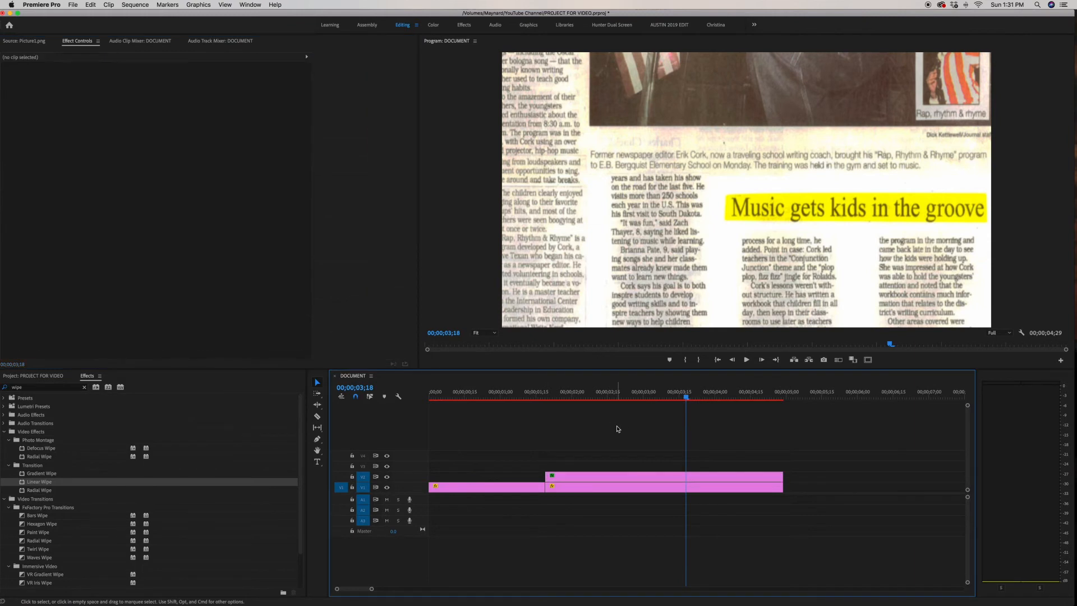
# - Turn on Scale and Position keyframing for the first newspaper clip at 00;00;01;19, keeping the current framing
pyautogui.press('Up')
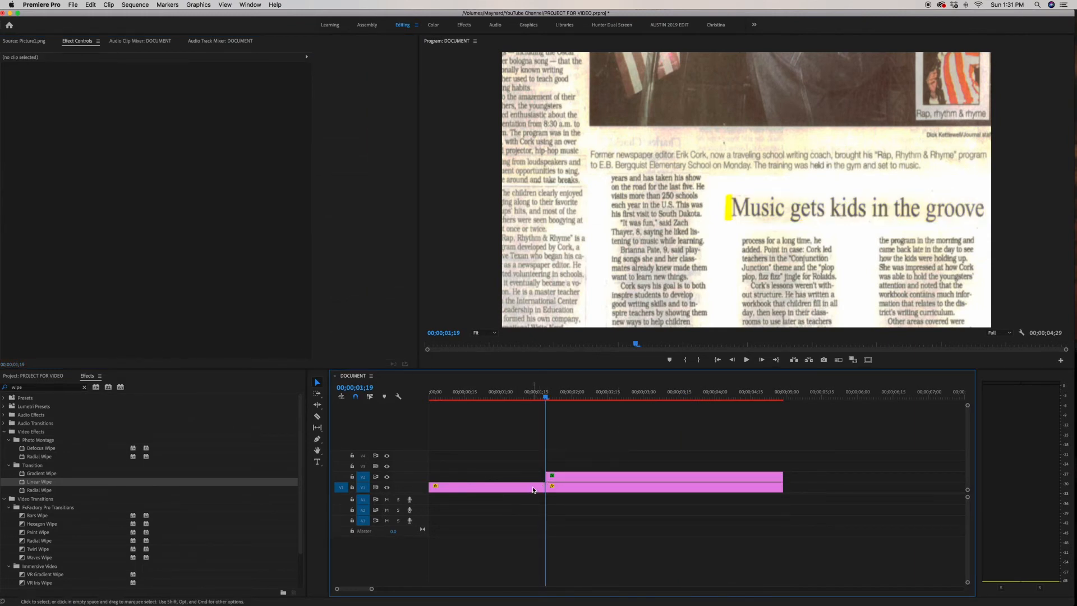
pyautogui.click(533, 489)
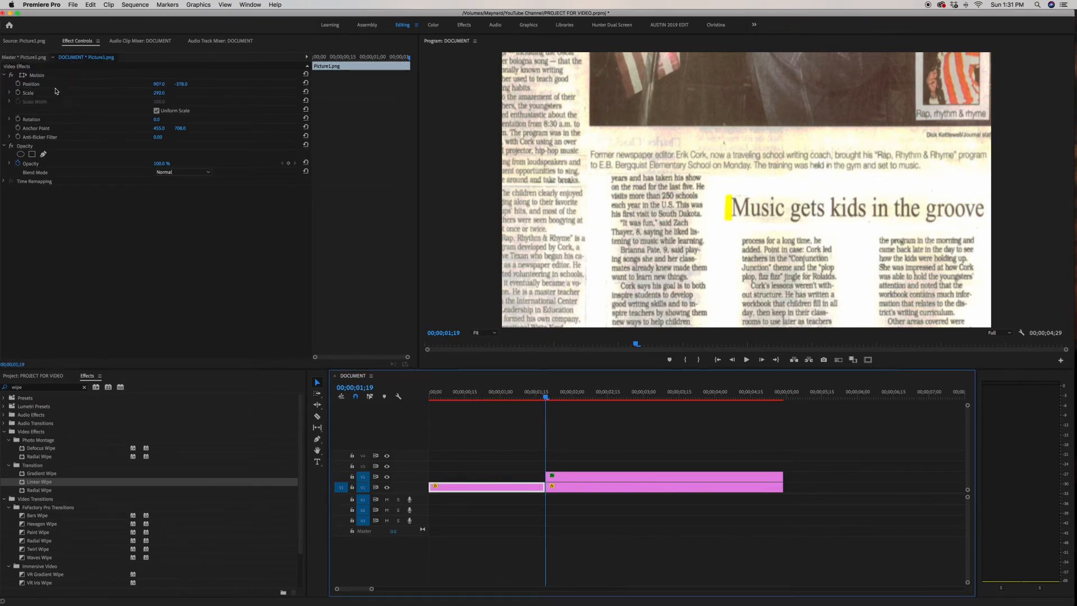
pyautogui.click(18, 92)
pyautogui.click(18, 84)
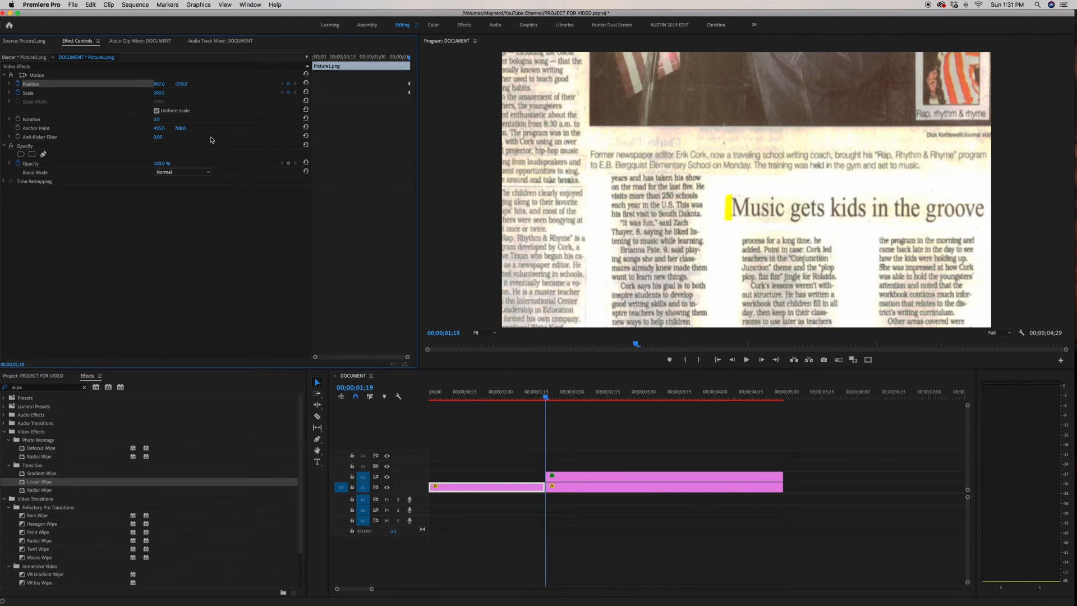
# - Keyframe the first newspaper clip at 00;00;00;00 with Scale 283 and Position about 958, 950 to frame the "A writer of note" title
pyautogui.press('Home')
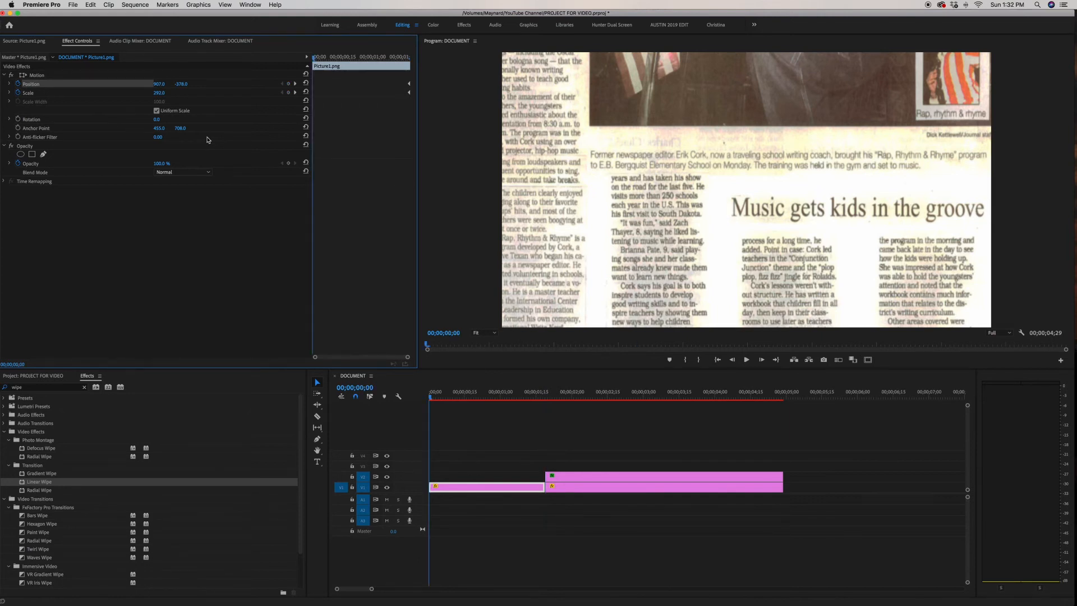
pyautogui.click(181, 83)
pyautogui.write('2')
pyautogui.press('Return')
pyautogui.moveTo(181, 84); pyautogui.dragTo(464, 84)
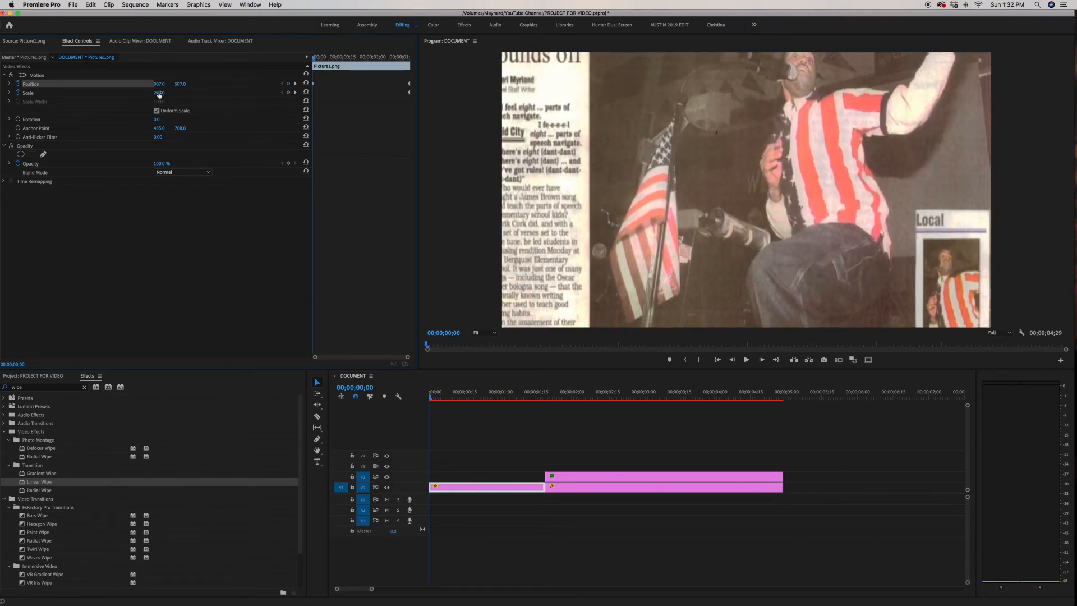
pyautogui.moveTo(159, 92); pyautogui.dragTo(432, 84)
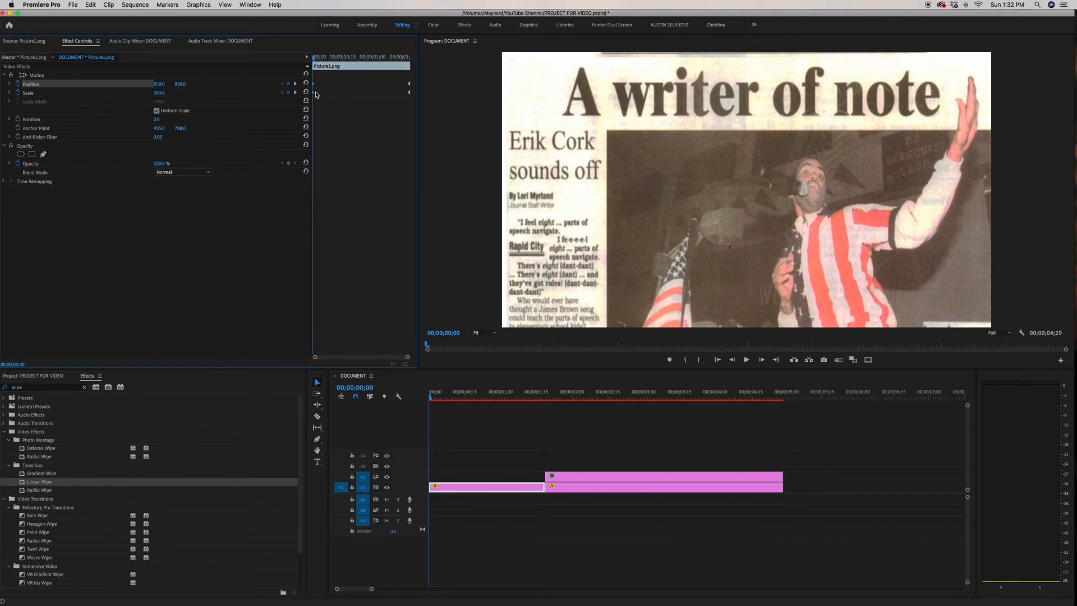
# - Apply Ease In to the first clip's starting Position and Scale keyframes and Ease Out to the ending ones, and preview the move
pyautogui.rightClick(313, 94)
pyautogui.moveTo(391, 163)
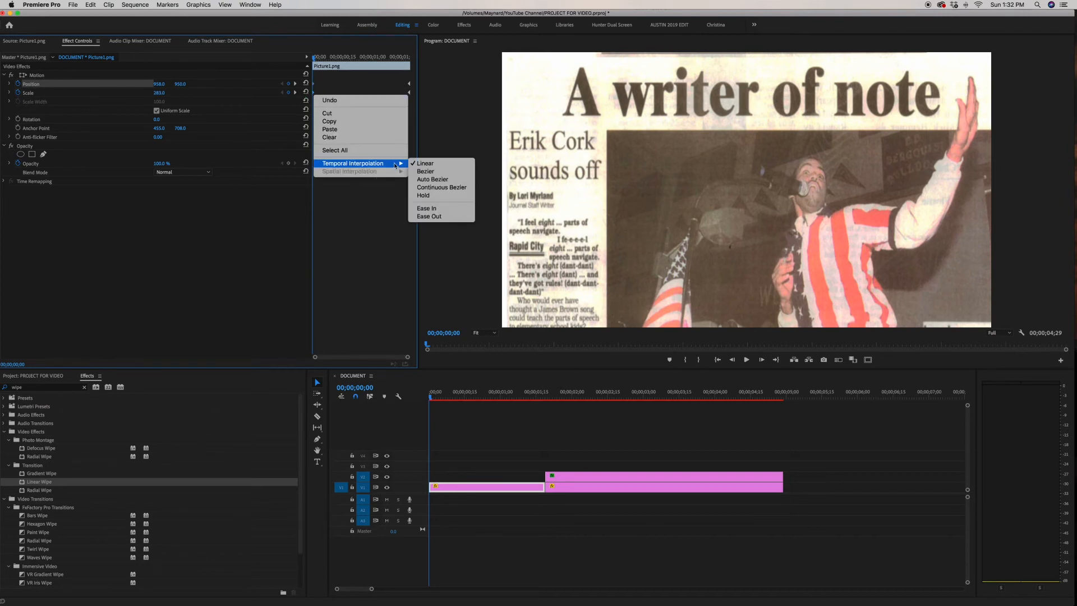
pyautogui.click(456, 210)
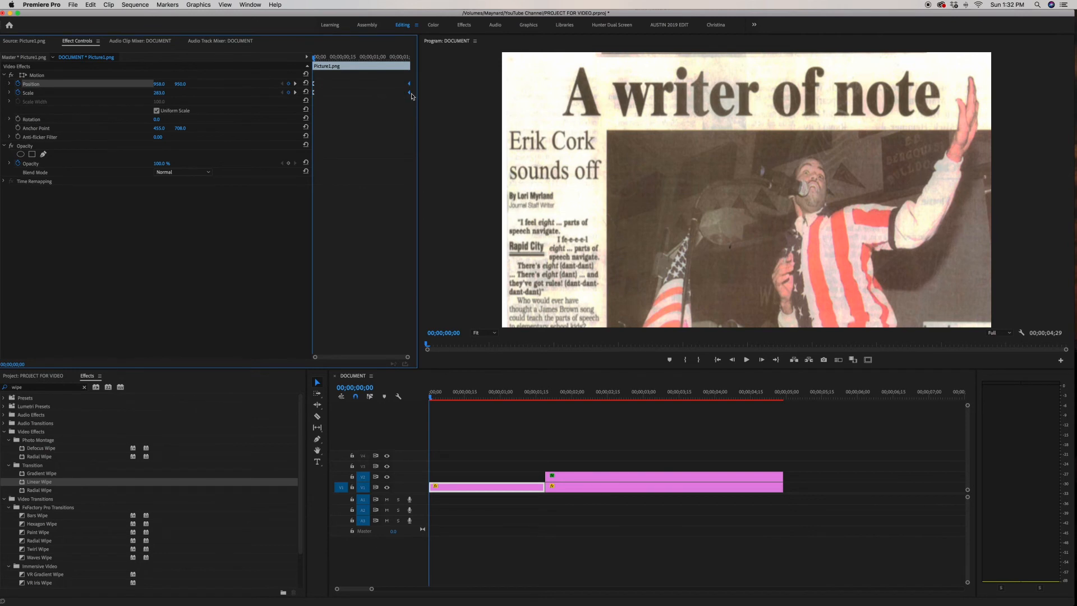
pyautogui.rightClick(410, 93)
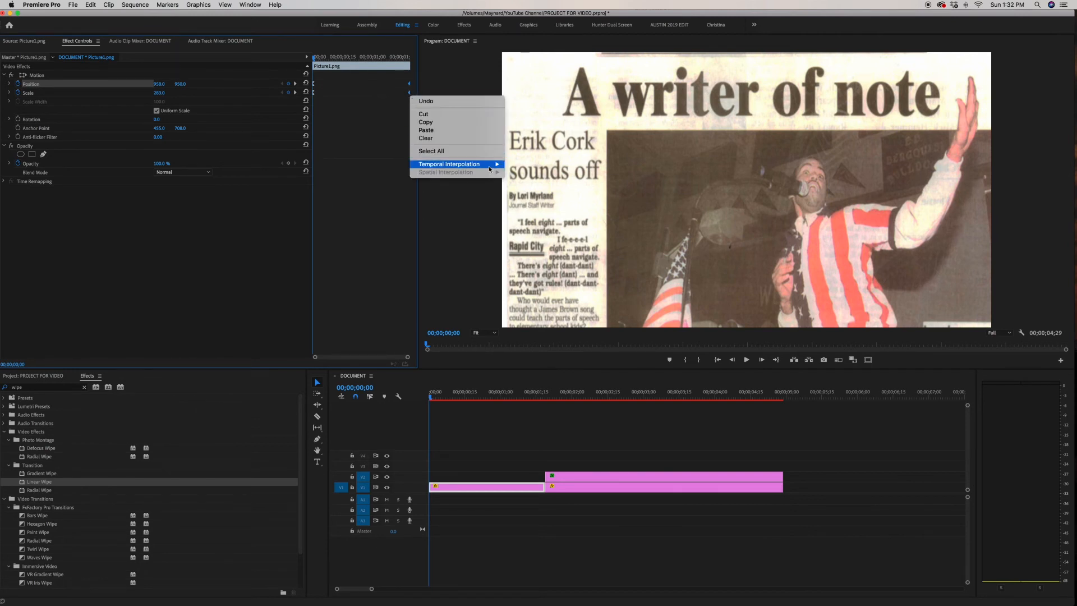
pyautogui.moveTo(471, 164)
pyautogui.click(530, 221)
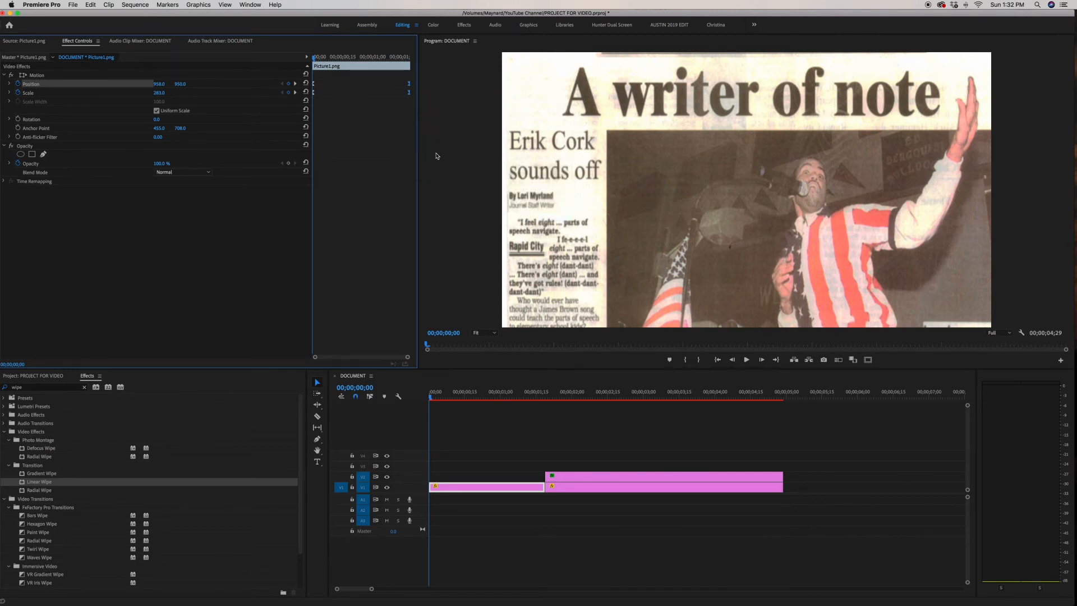
pyautogui.press('space')
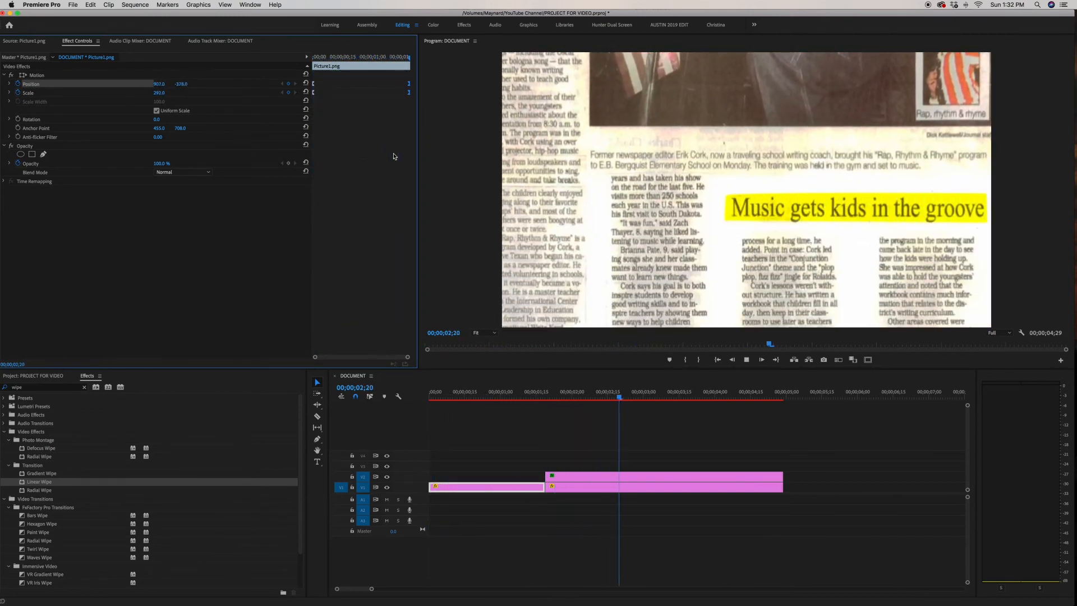
pyautogui.press('space')
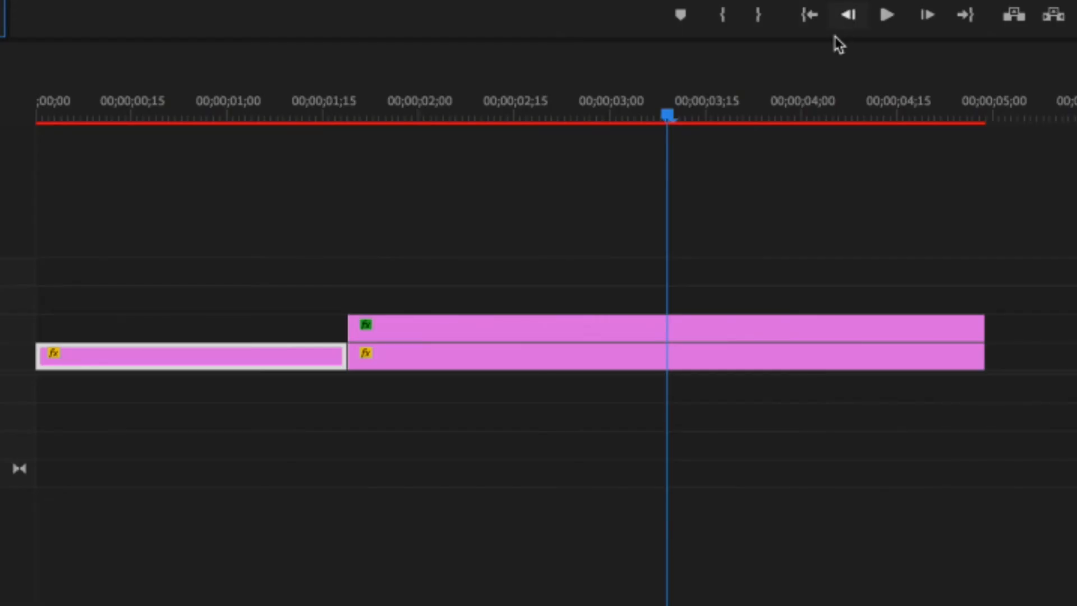
# - Nest the yellow matte and the second newspaper clip together, accepting the suggested sequence name
pyautogui.moveTo(565, 298); pyautogui.dragTo(575, 372)
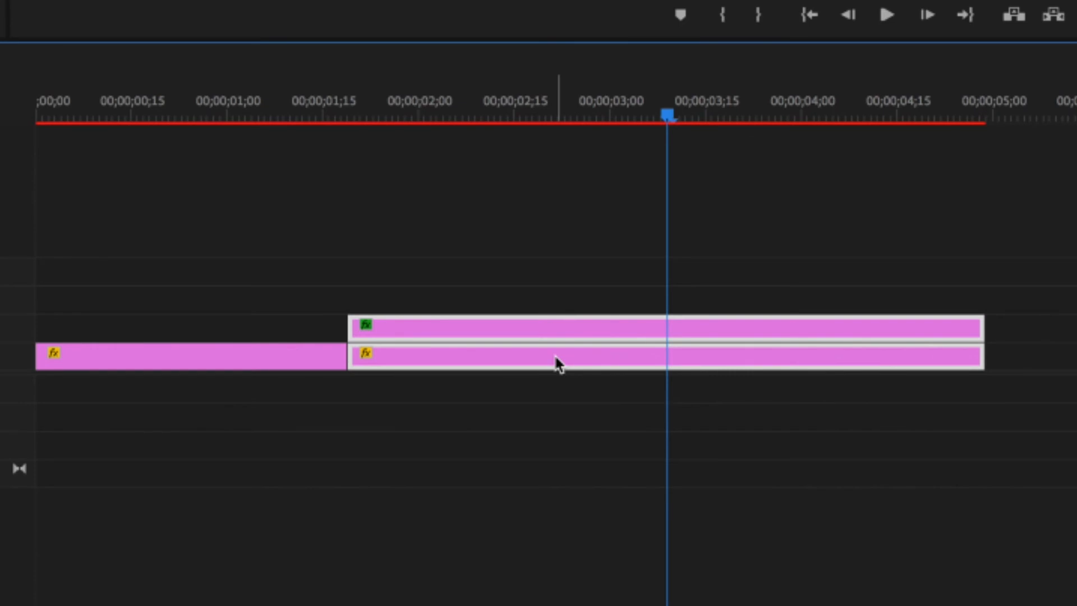
pyautogui.moveTo(558, 364)
pyautogui.rightClick(558, 364)
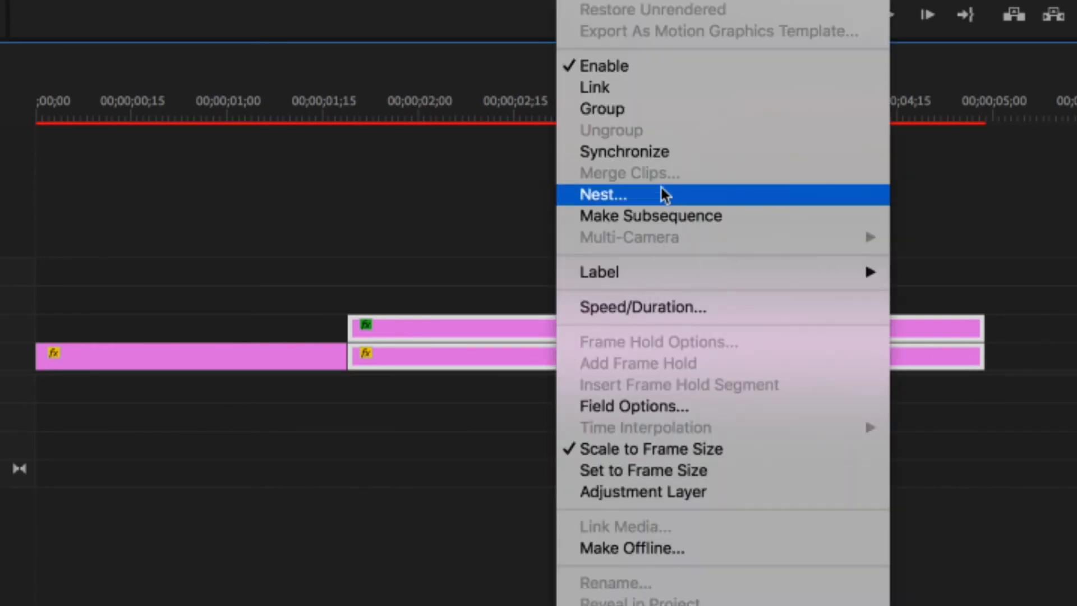
pyautogui.click(646, 196)
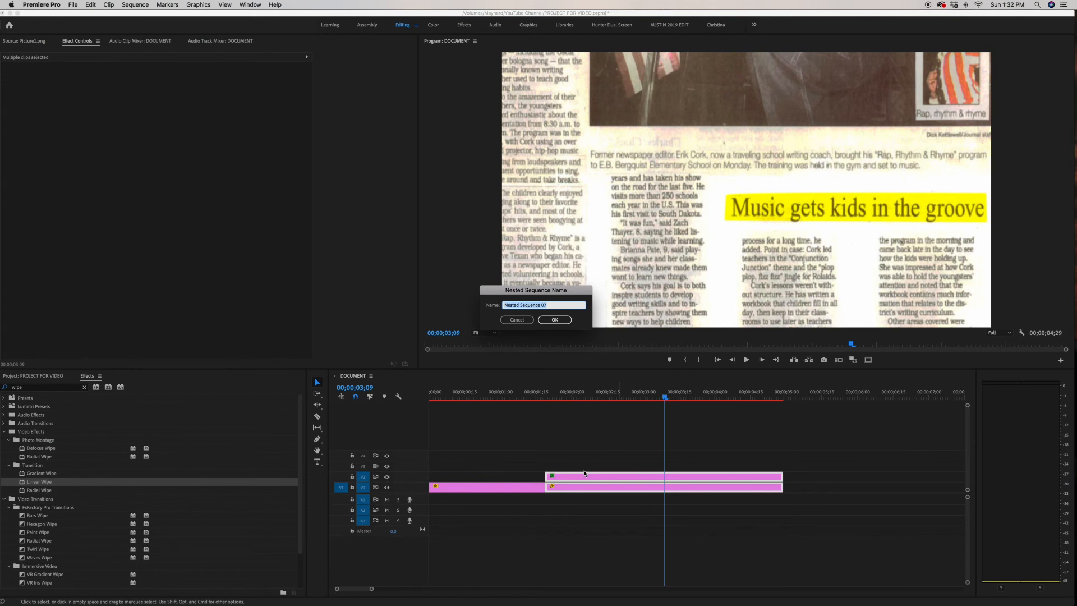
pyautogui.press('Return')
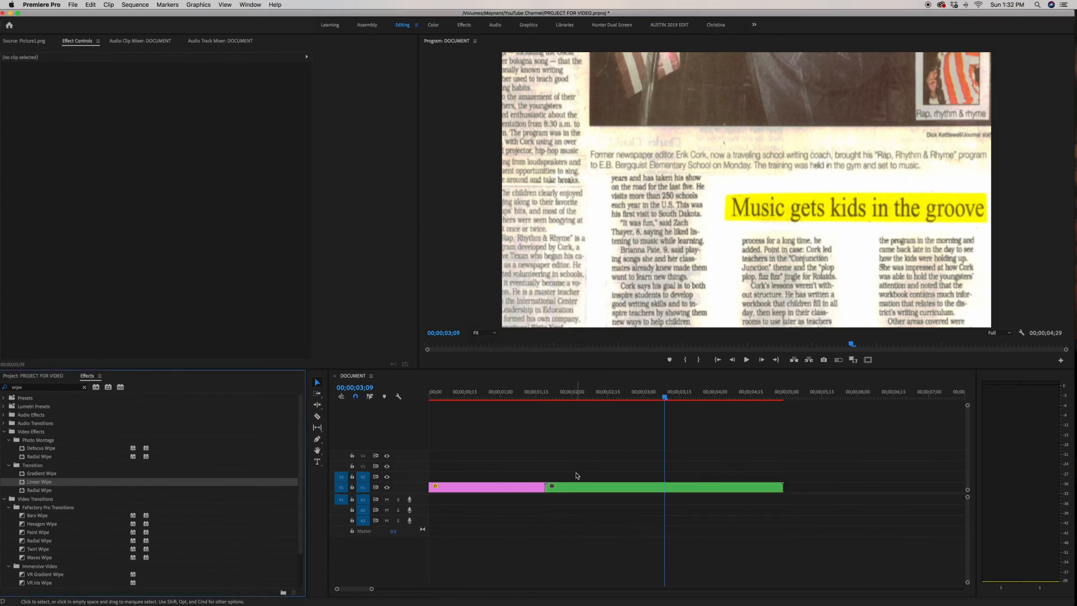
# - Turn on Scale and Position keyframing for the nested sequence at its start, 00;00;01;19
pyautogui.click(575, 487)
pyautogui.press('Up')
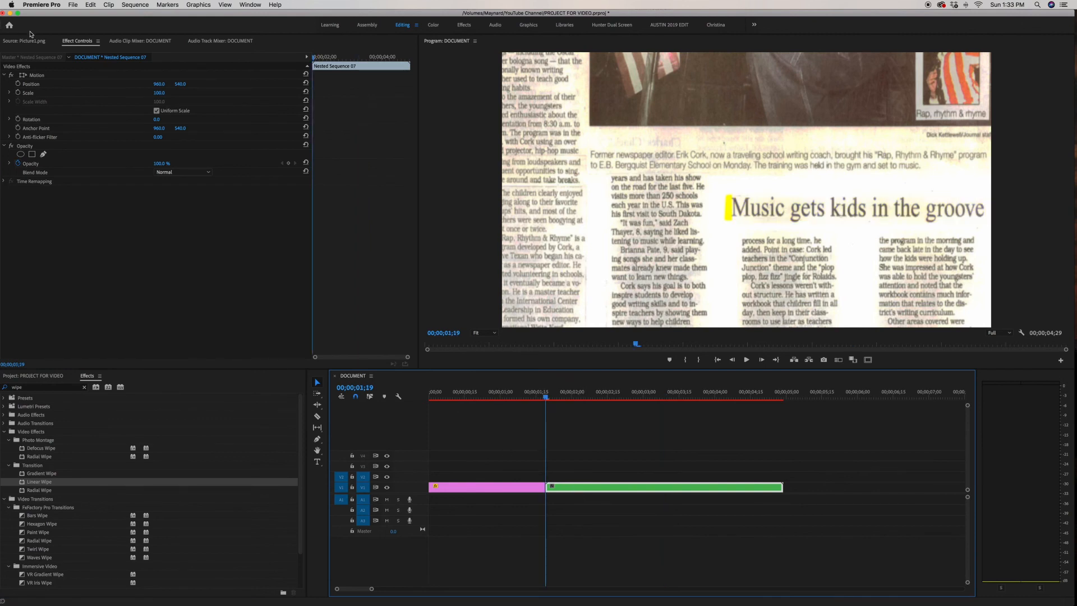
pyautogui.click(18, 92)
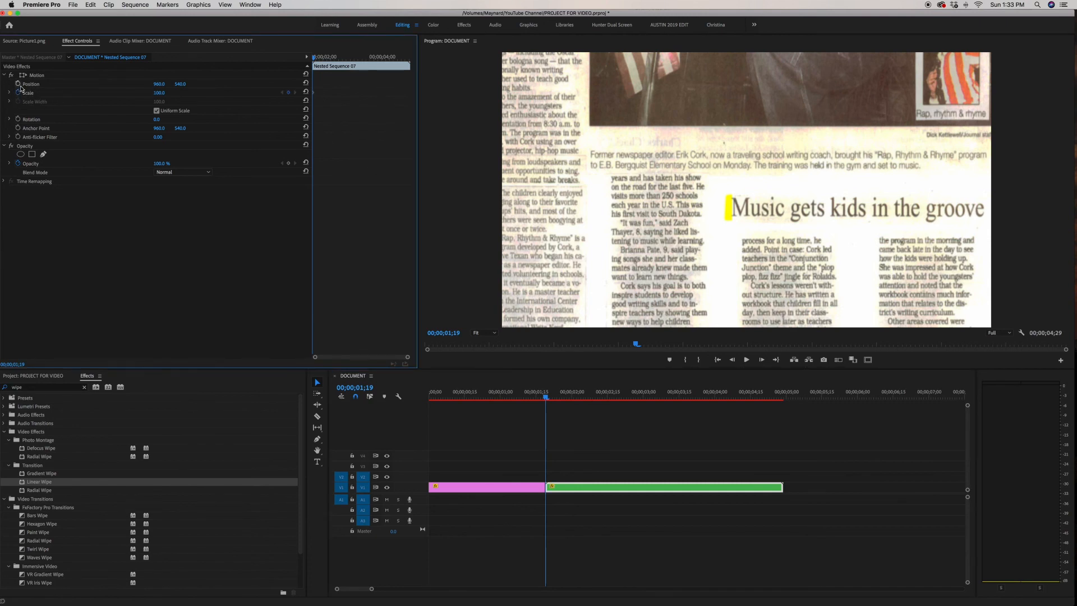
pyautogui.click(18, 83)
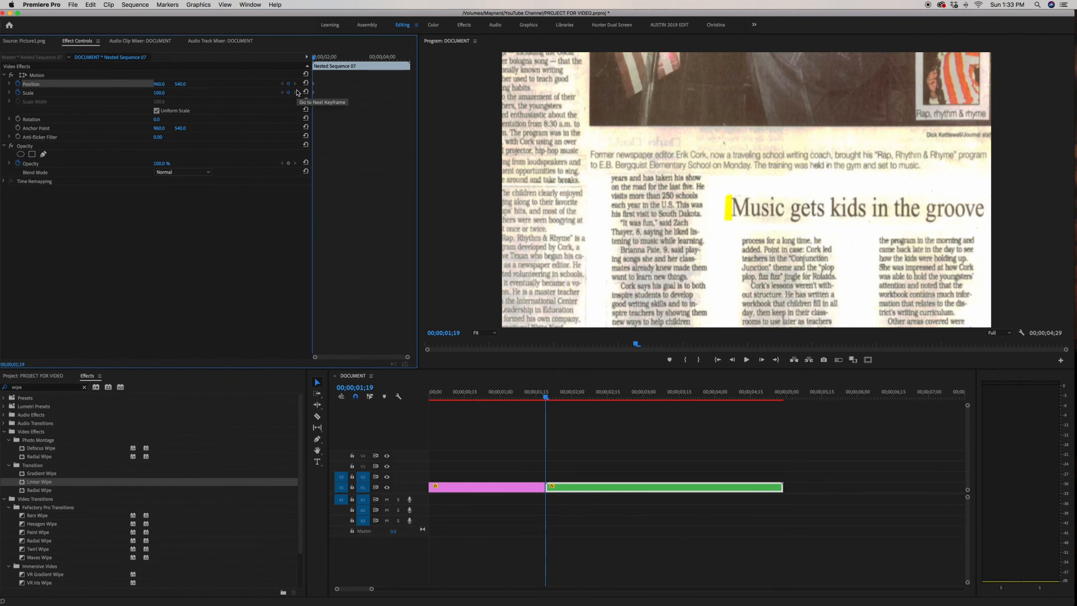
# - Keyframe the nested sequence at 00;00;02;24 with Scale 157 and Position 427, 384 to zoom in on the highlighted headline
pyautogui.press('space')
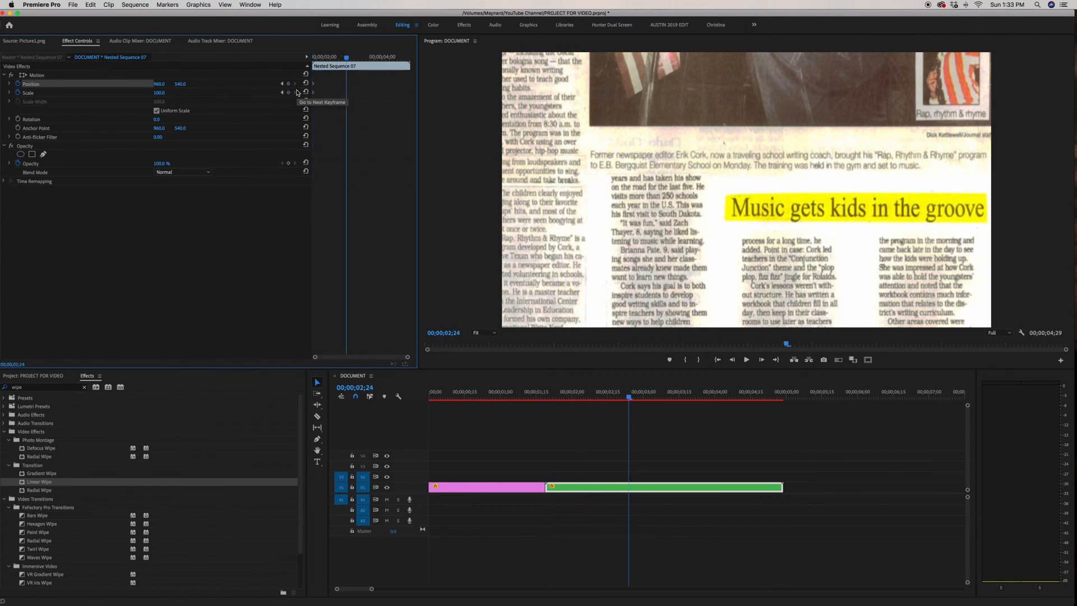
pyautogui.moveTo(160, 92); pyautogui.dragTo(96, 84)
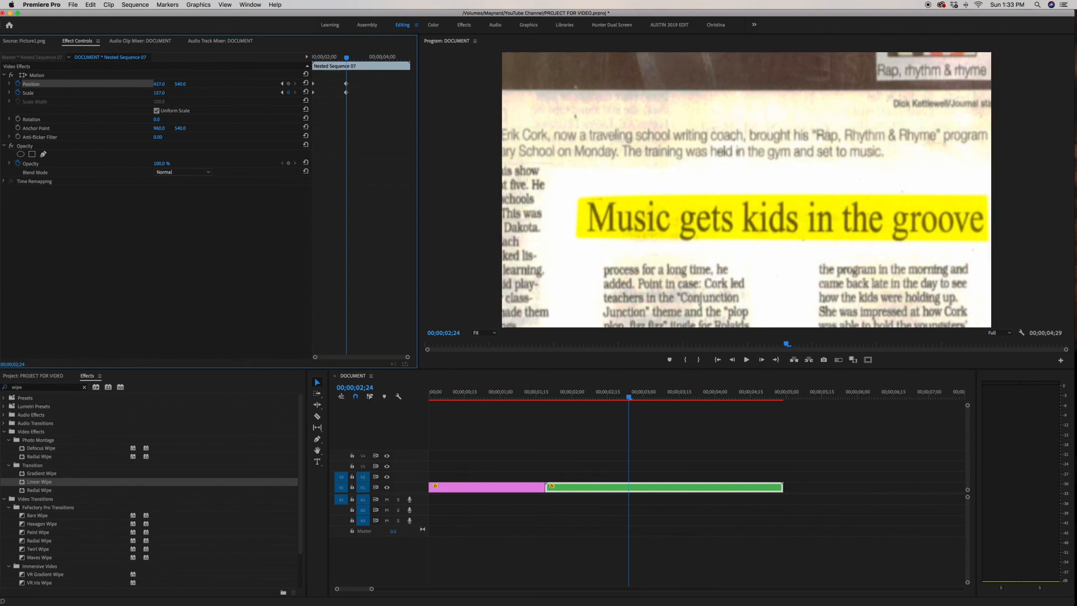
pyautogui.moveTo(178, 84)
pyautogui.mouseDown()
pyautogui.moveTo(161, 83)
pyautogui.moveTo(184, 84)
pyautogui.mouseUp()
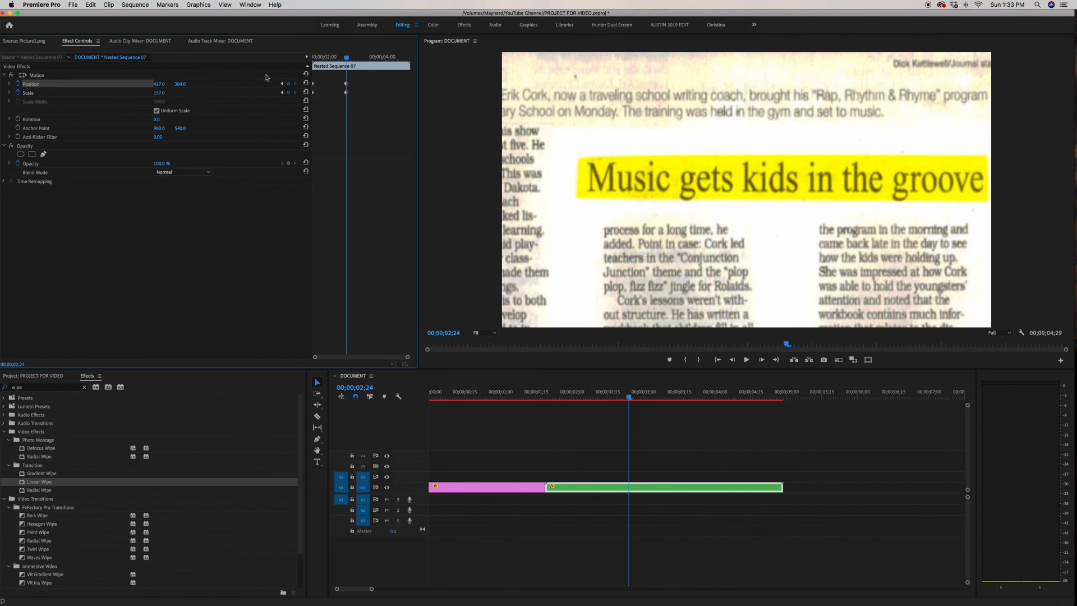
# - Apply Ease Out to the nested sequence's ending Position and Scale keyframes and Ease In to the starting ones, and preview from the beginning
pyautogui.moveTo(359, 79); pyautogui.dragTo(346, 97)
pyautogui.rightClick(346, 96)
pyautogui.moveTo(395, 166)
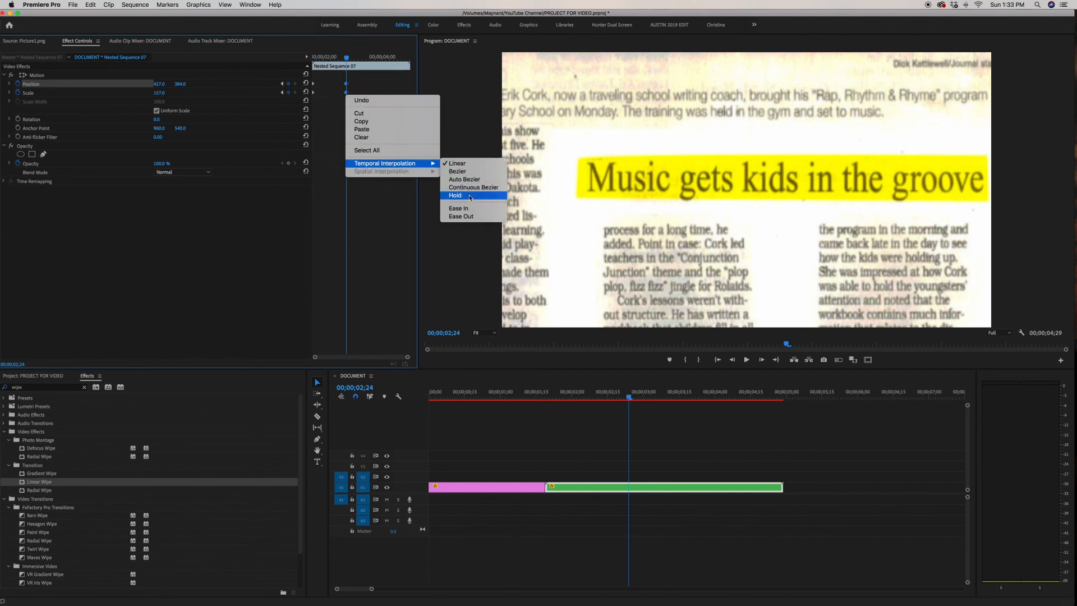
pyautogui.click(471, 216)
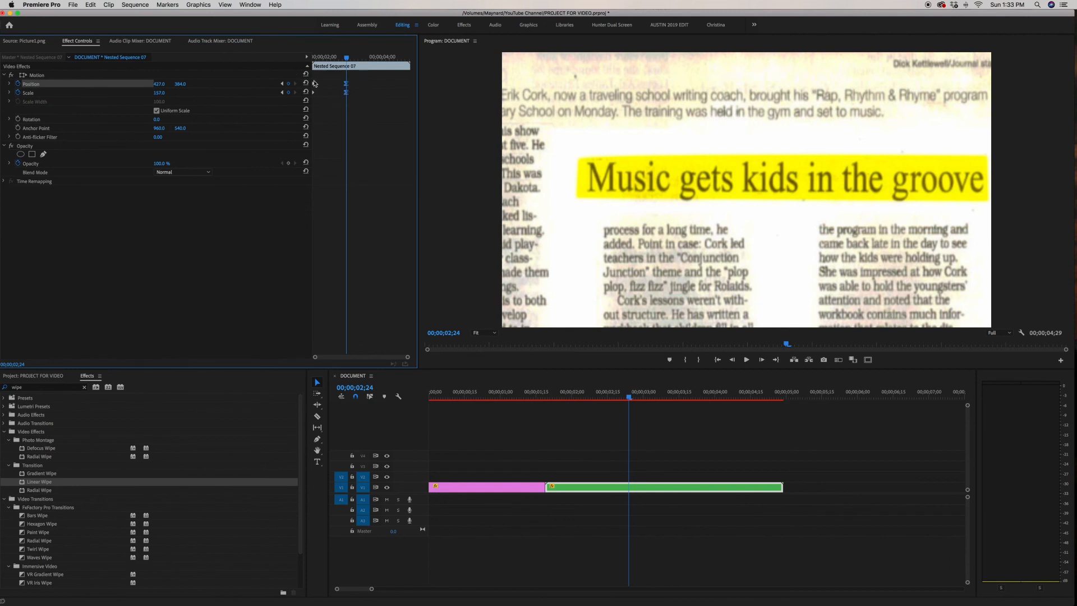
pyautogui.rightClick(313, 97)
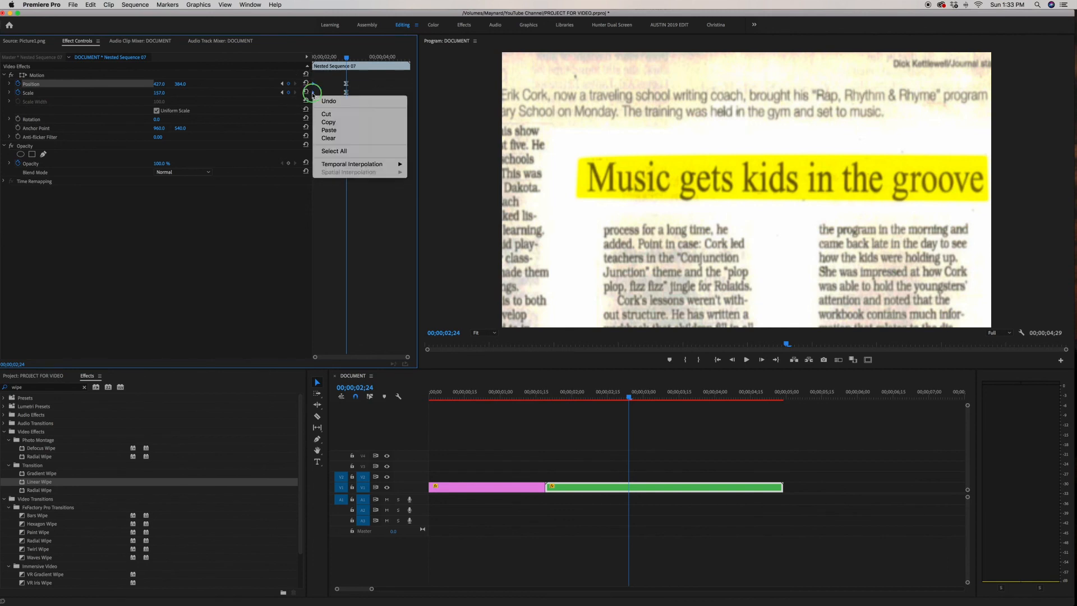
pyautogui.moveTo(405, 166)
pyautogui.click(429, 209)
pyautogui.press('Home')
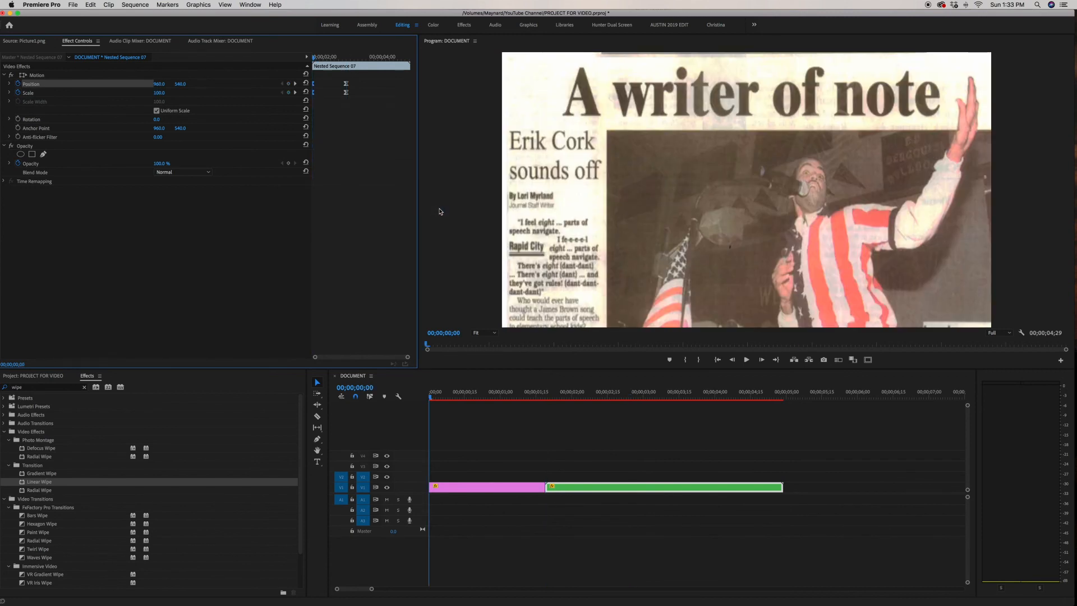
pyautogui.press('space')
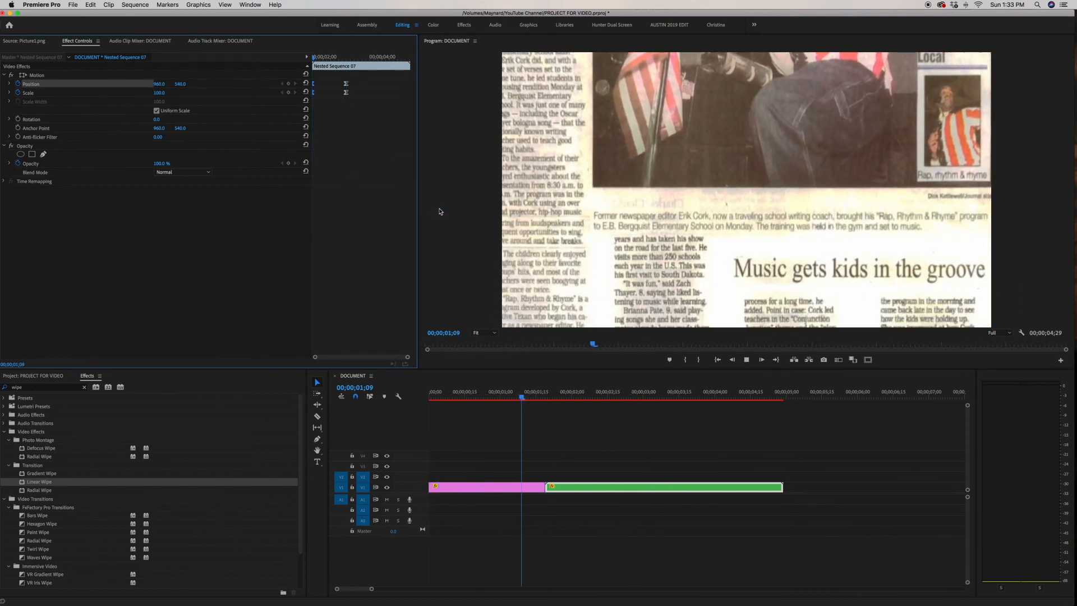
pyautogui.press('space')
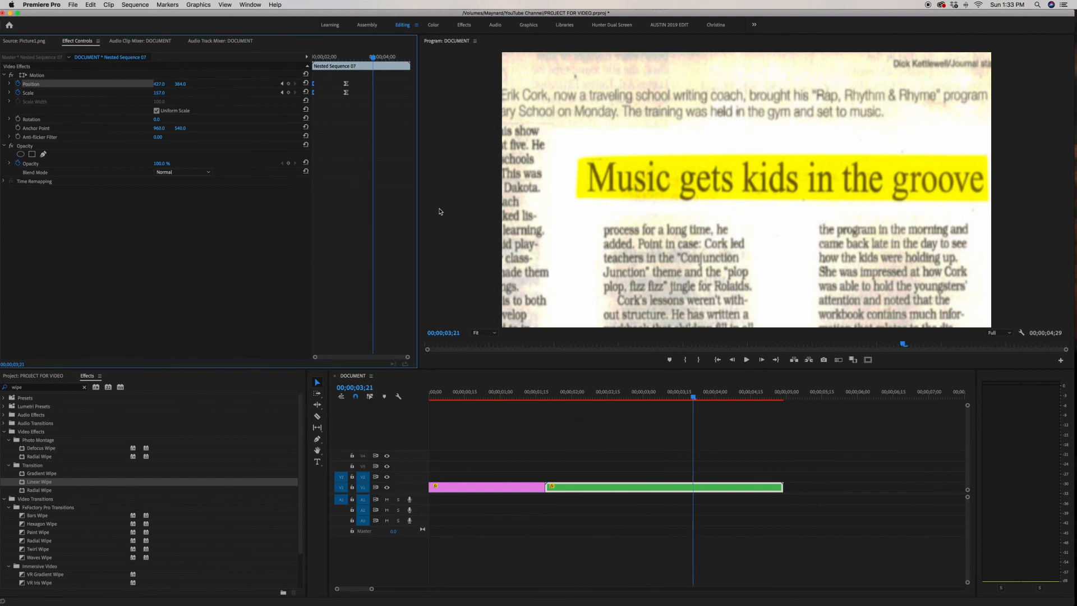